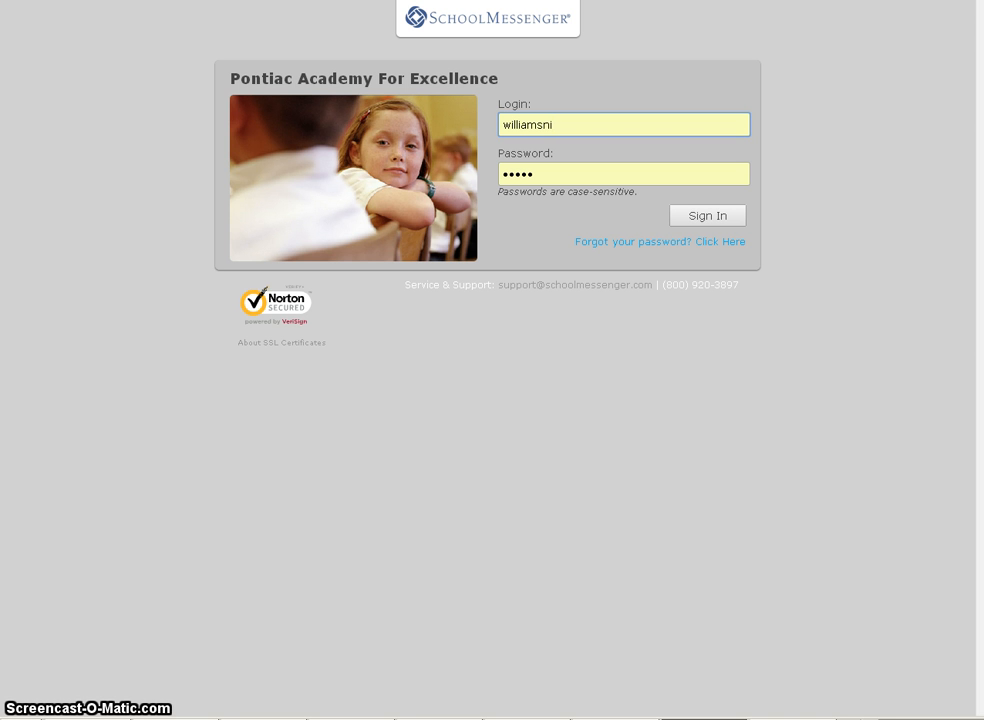
- Sign in to the Pontiac Academy For Excellence account with the entered login and password
{"action": "left_click", "coordinate": [706, 222]}
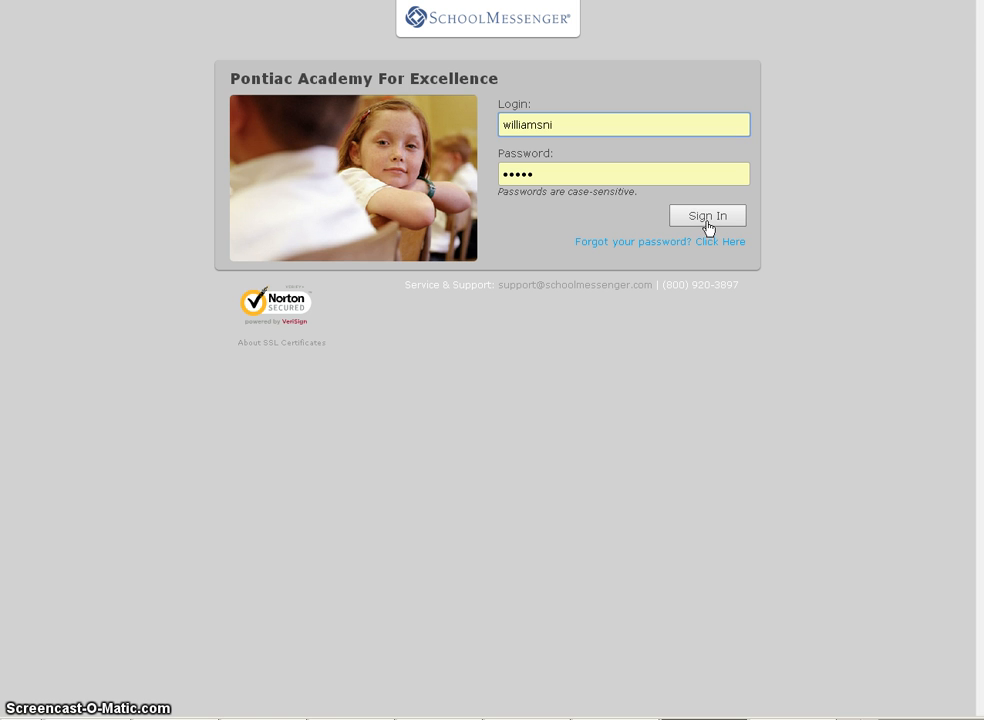
{"action": "left_click", "coordinate": [707, 227]}
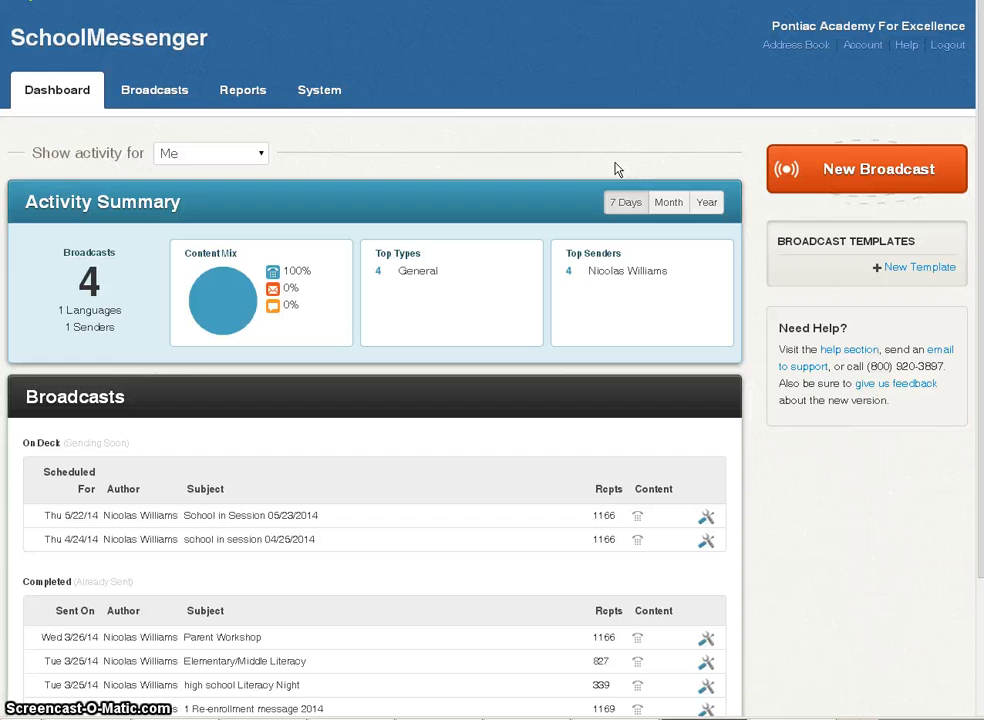
- Create a new General broadcast with the subject 'My First Broadcast 3/27/2014'
{"action": "left_click", "coordinate": [880, 178]}
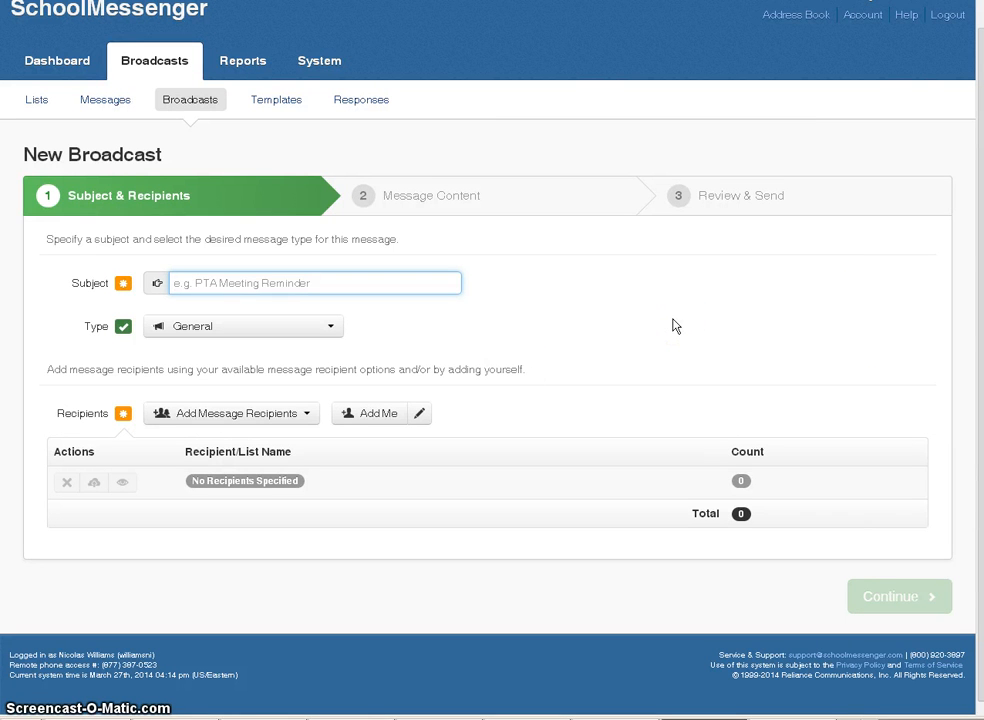
{"action": "type", "text": "My "}
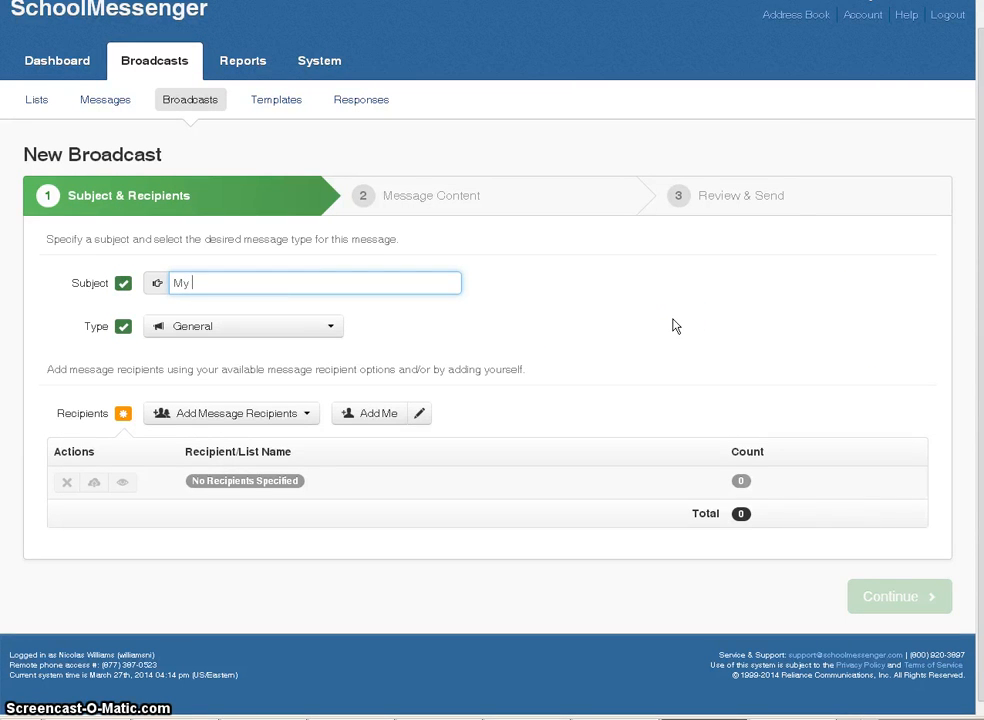
{"action": "type", "text": "First Broadcas"}
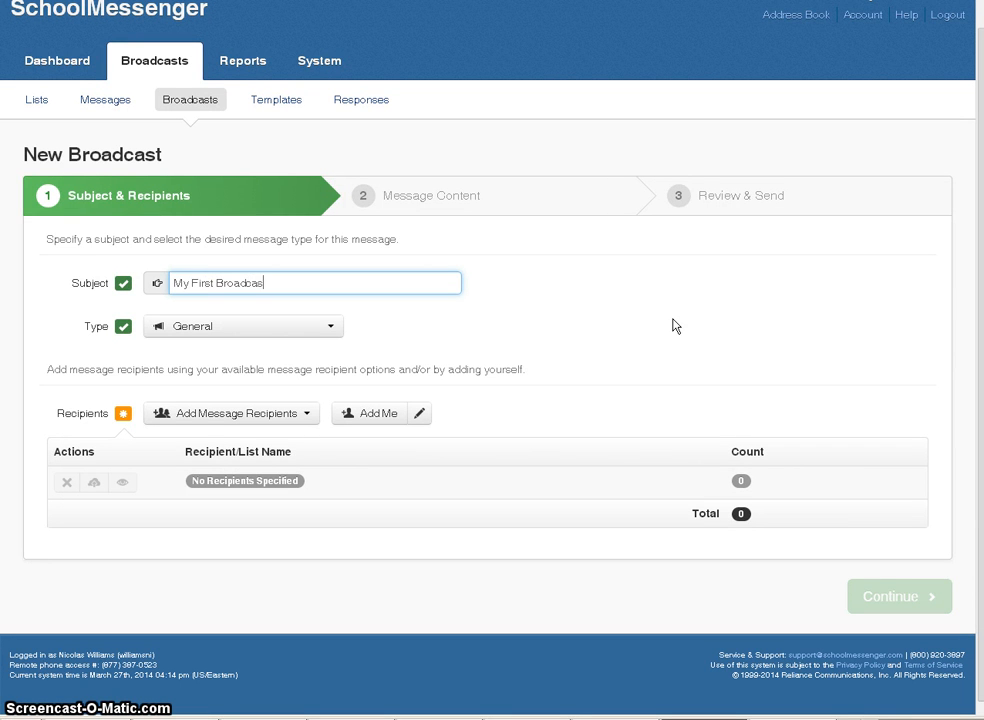
{"action": "type", "text": "t"}
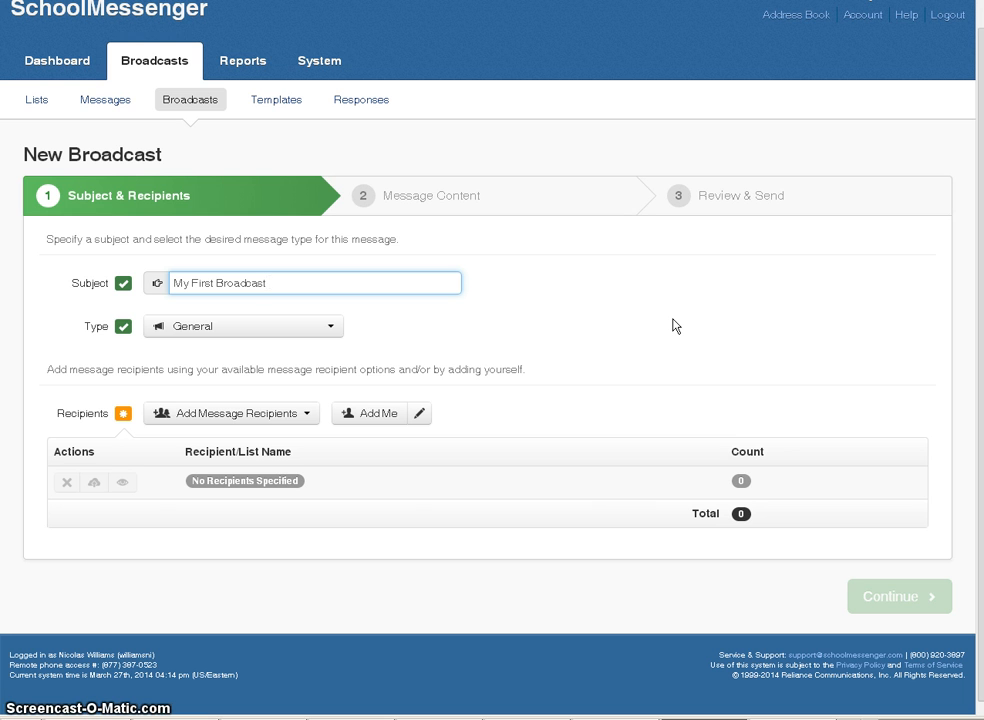
{"action": "type", "text": " 3/"}
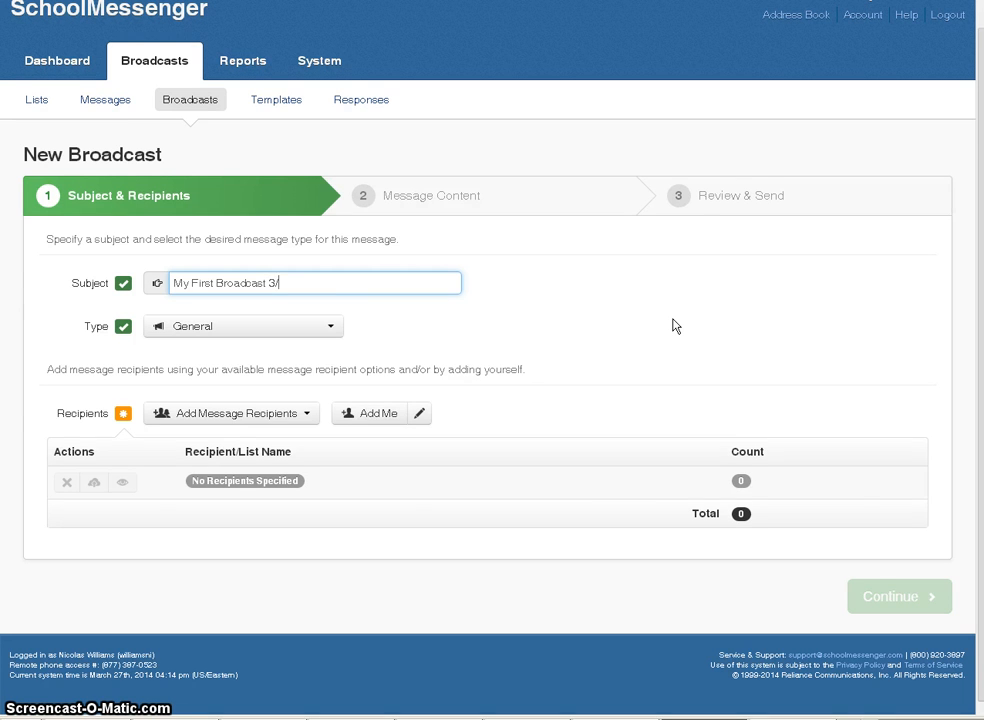
{"action": "type", "text": "27/2014"}
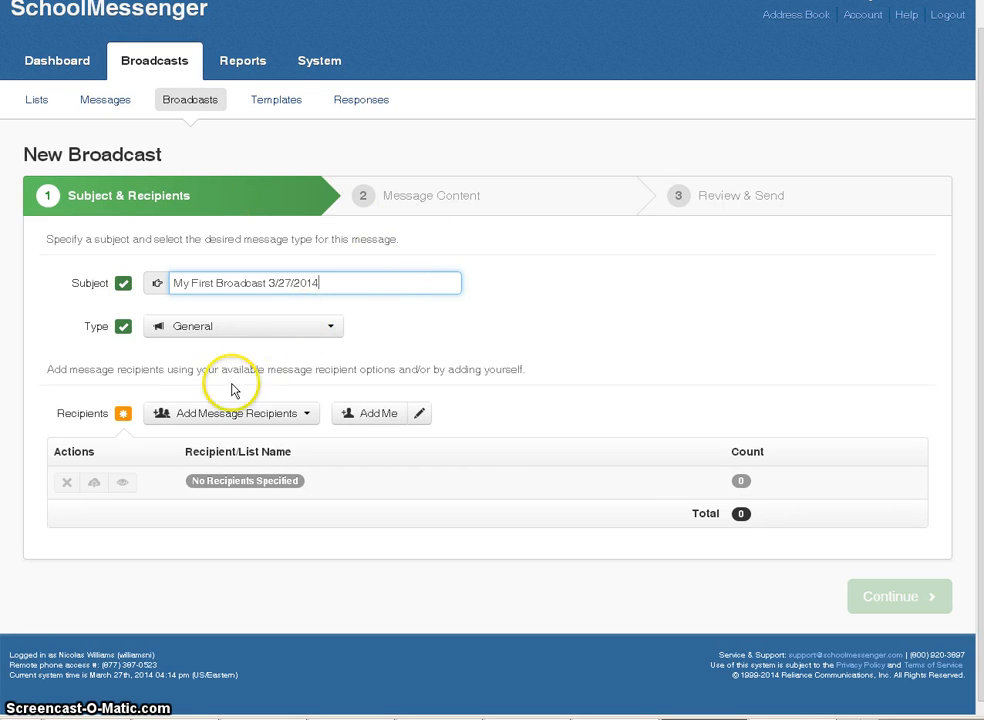
{"action": "left_click", "coordinate": [306, 414]}
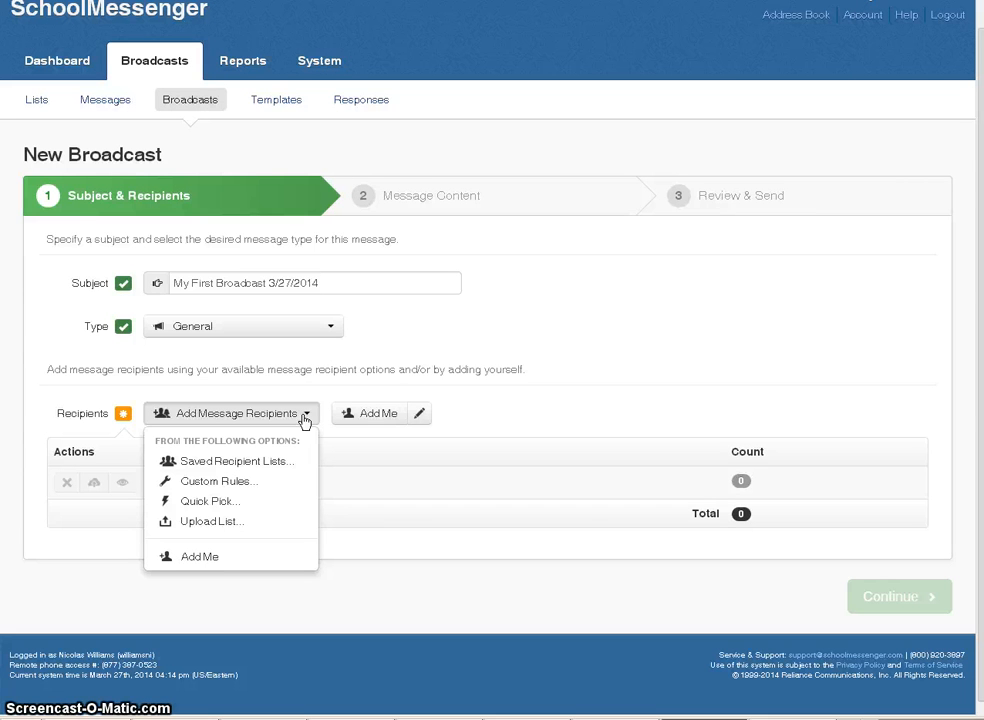
{"action": "left_click", "coordinate": [292, 471]}
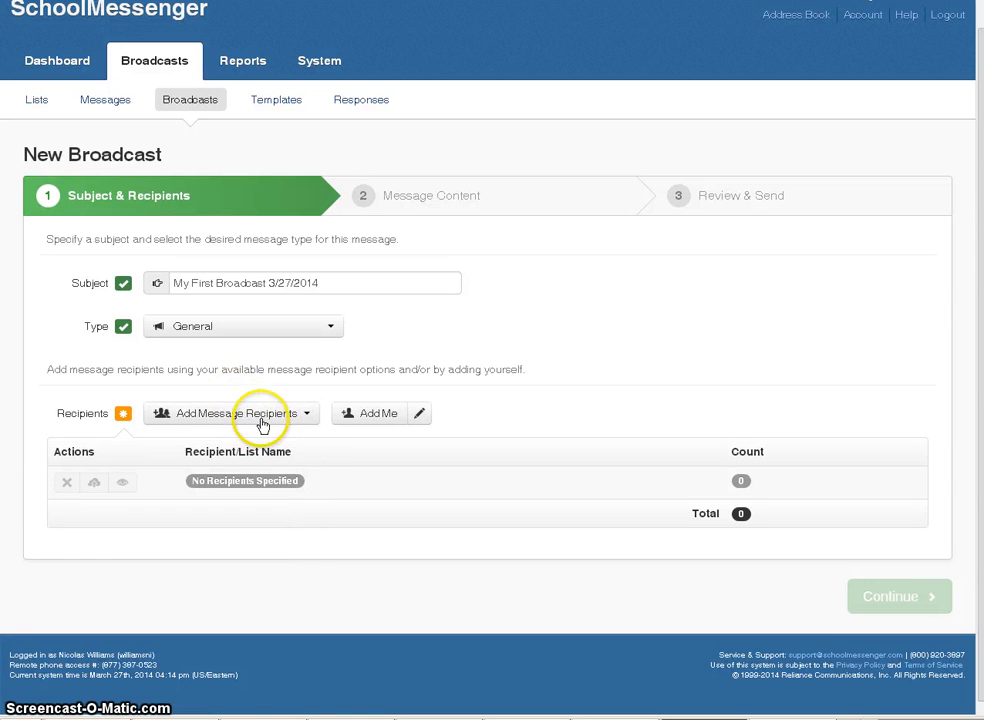
{"action": "left_click", "coordinate": [261, 422]}
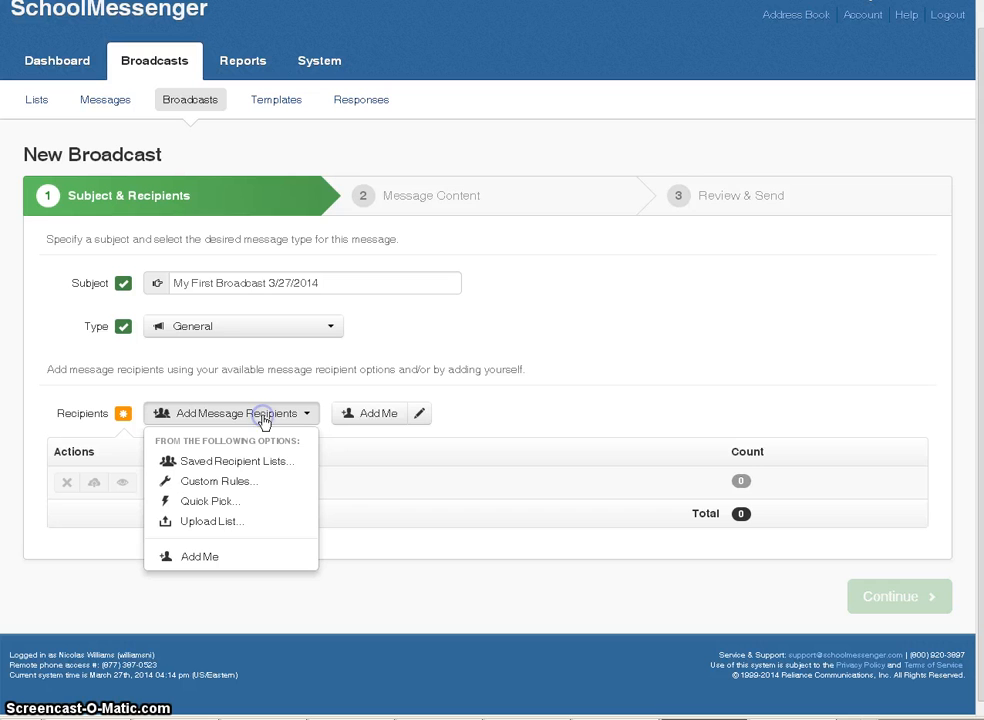
{"action": "left_click", "coordinate": [283, 474]}
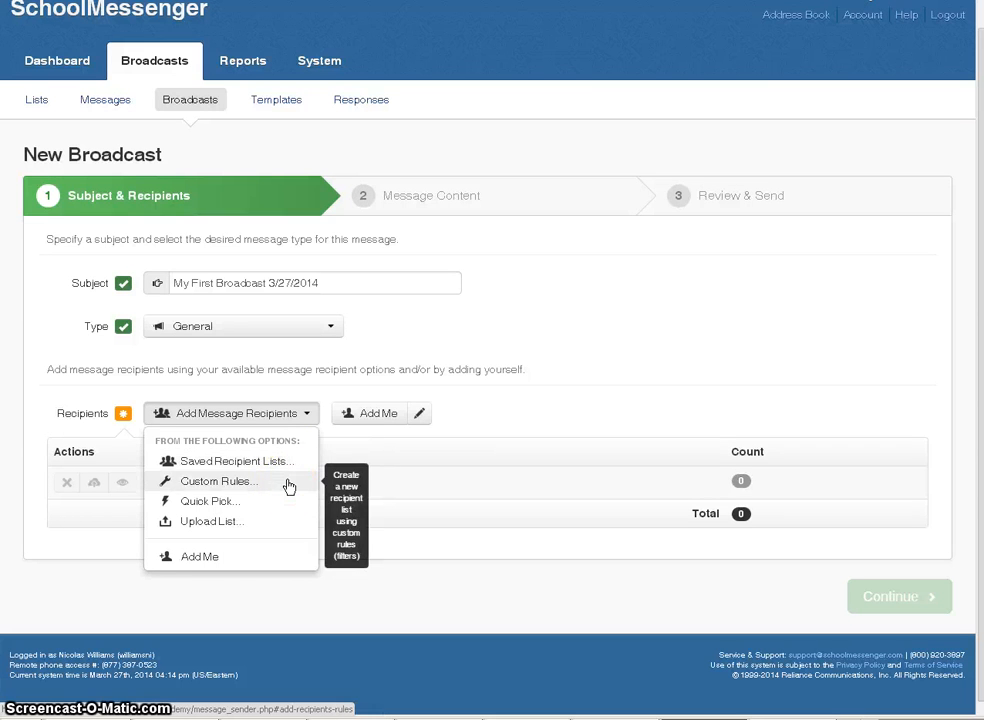
{"action": "left_click", "coordinate": [288, 486]}
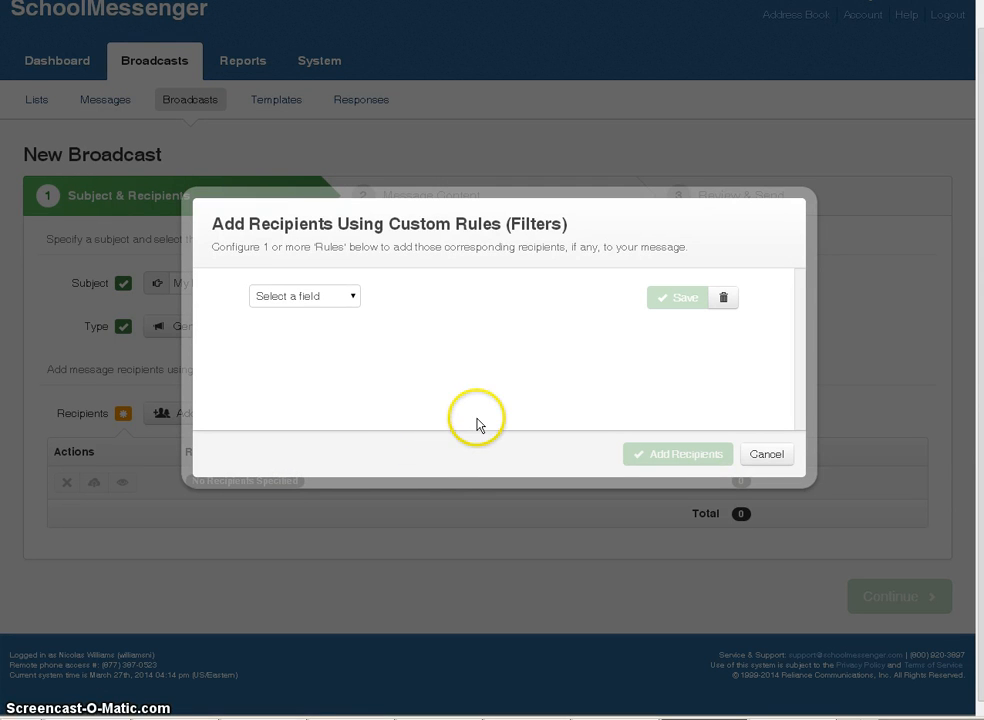
{"action": "left_click", "coordinate": [354, 302]}
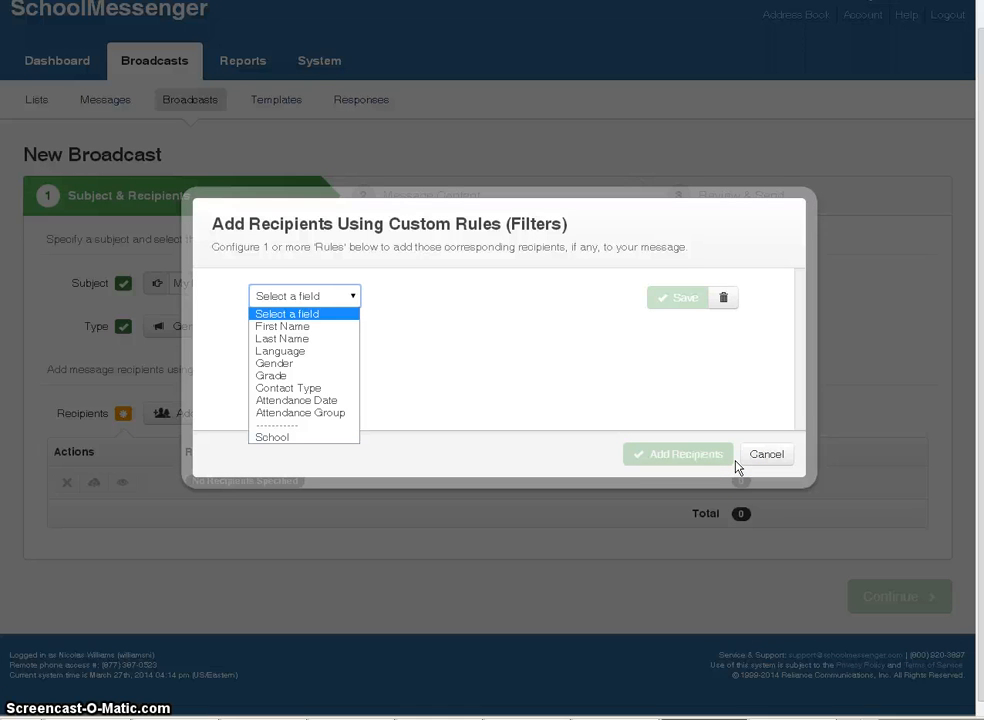
{"action": "left_click", "coordinate": [764, 458]}
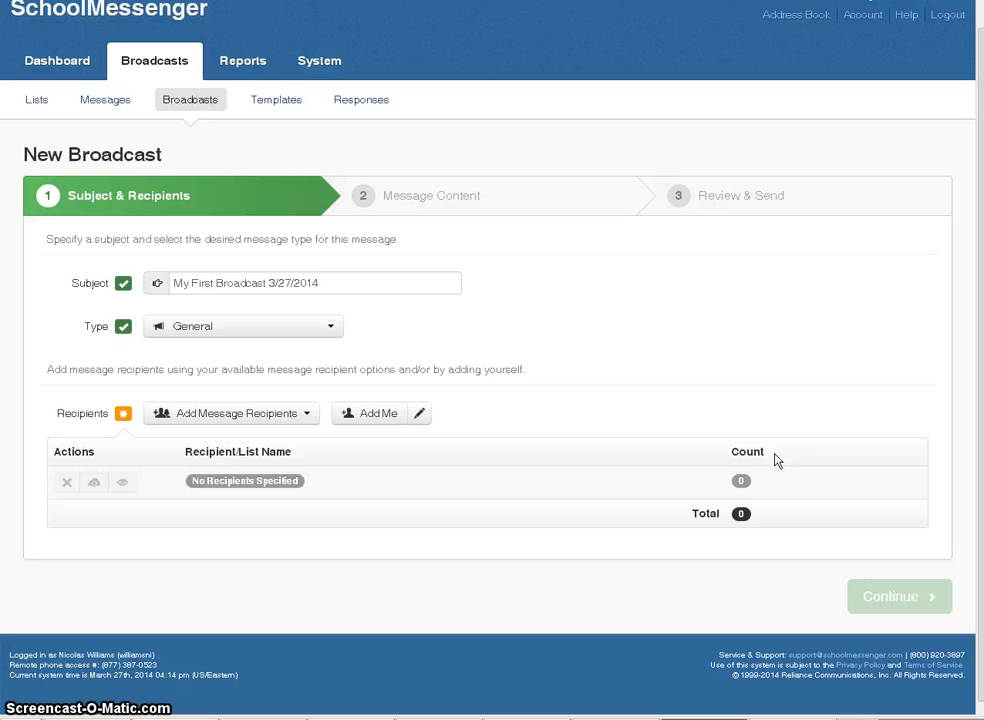
- Save your phone number in your contact details and add yourself as the only recipient
{"action": "left_click", "coordinate": [392, 425]}
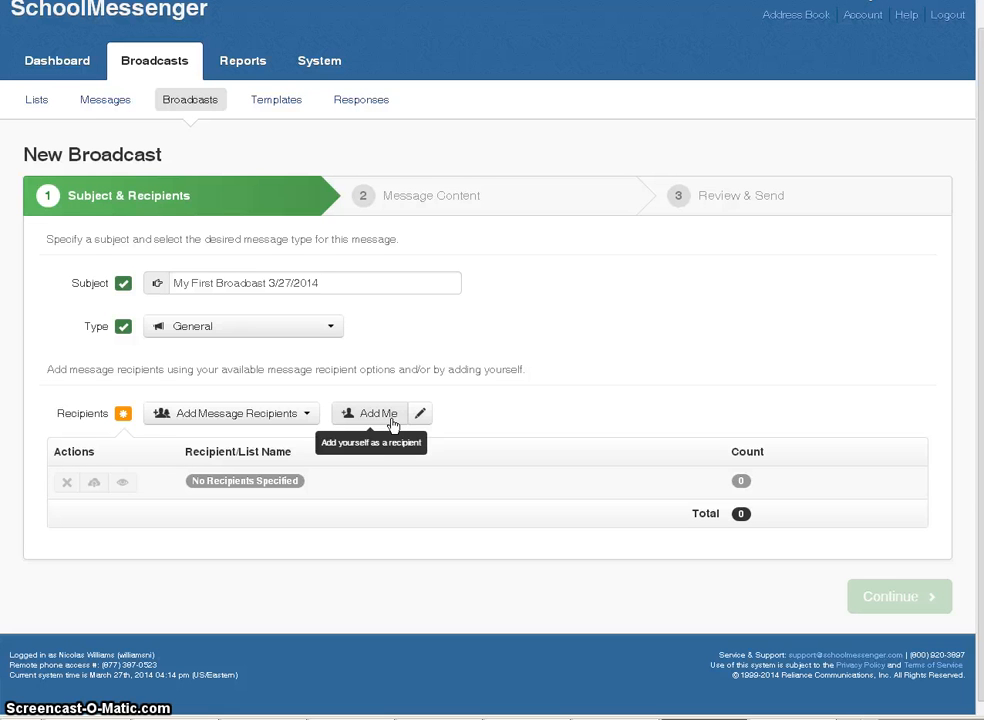
{"action": "left_click", "coordinate": [419, 417]}
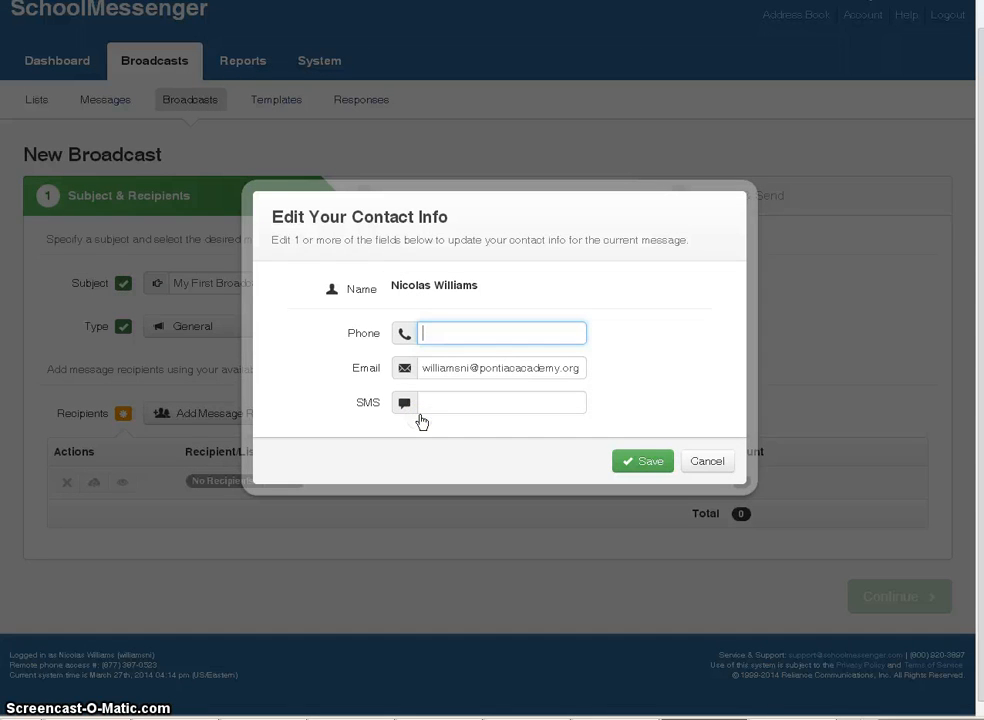
{"action": "left_click", "coordinate": [422, 419]}
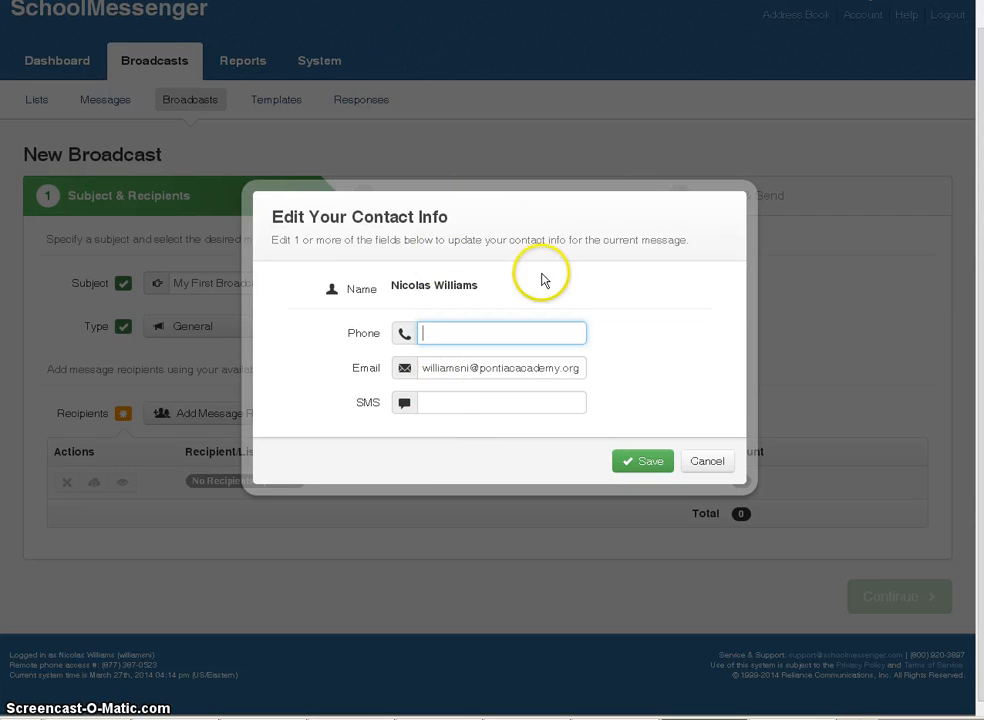
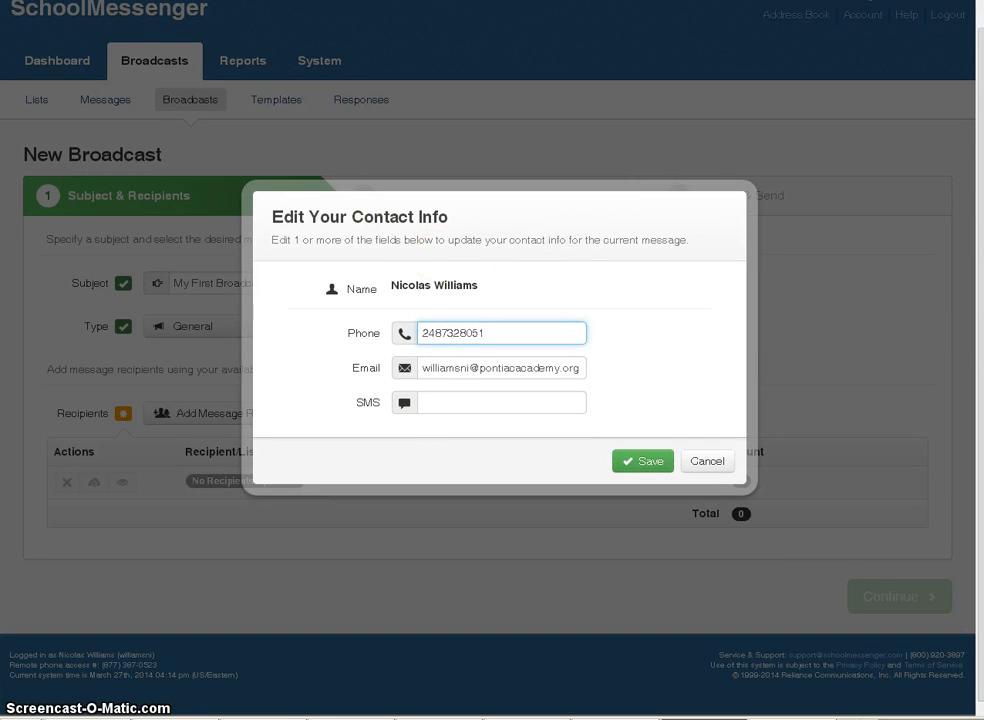
{"action": "left_click", "coordinate": [635, 462]}
{"action": "left_click", "coordinate": [635, 462]}
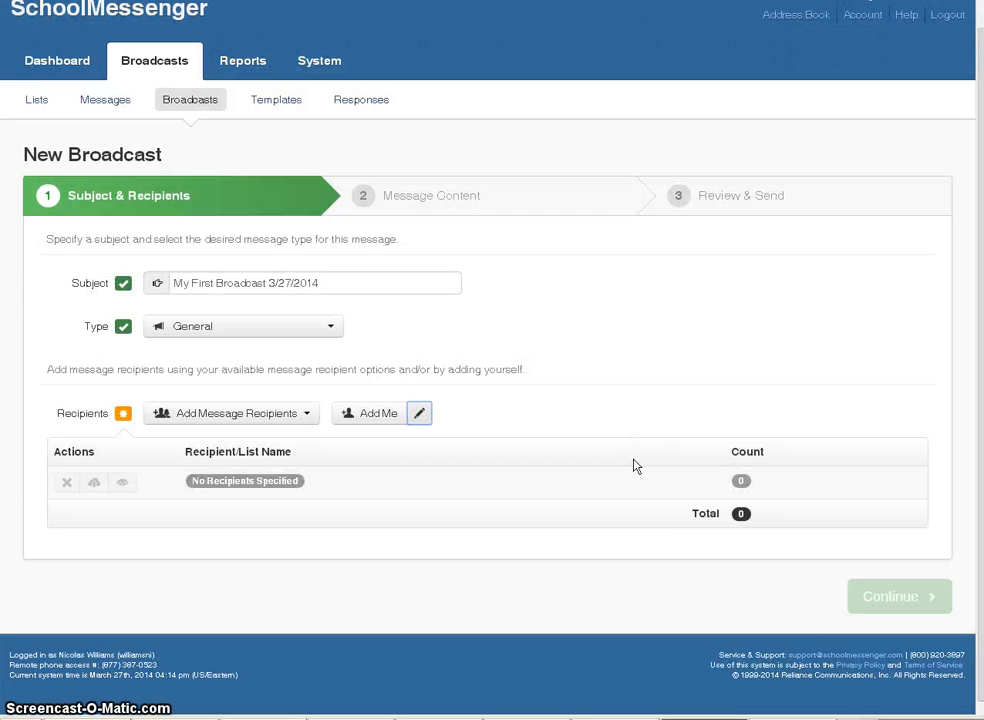
{"action": "left_click", "coordinate": [373, 423]}
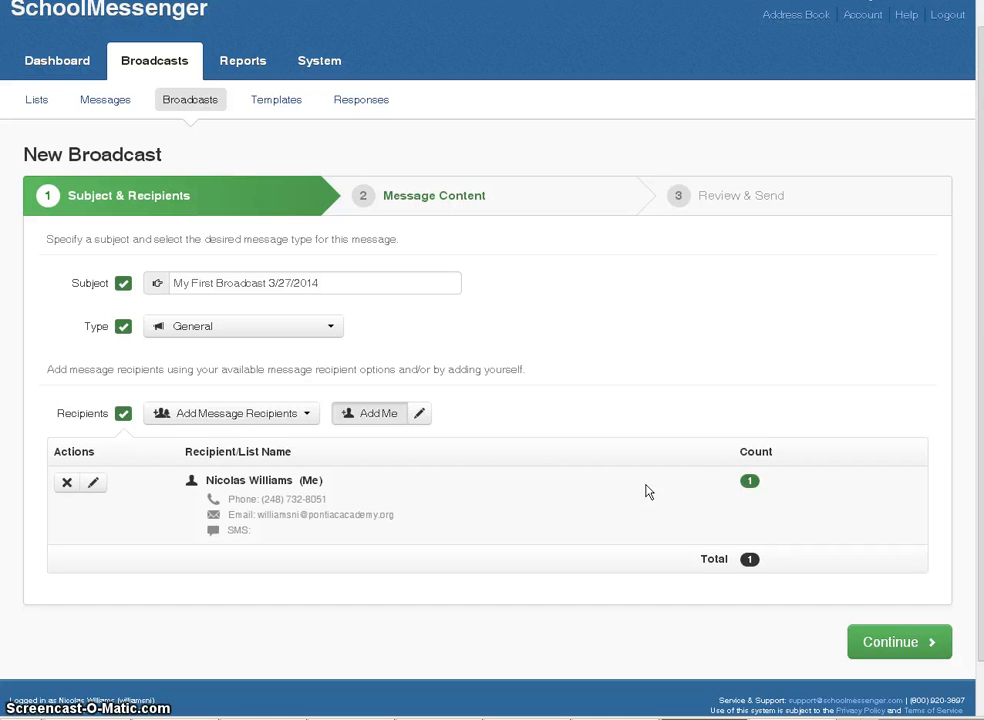
- Continue to step 2, Message Content, with Phone, Email and SMS options
{"action": "left_click", "coordinate": [890, 645]}
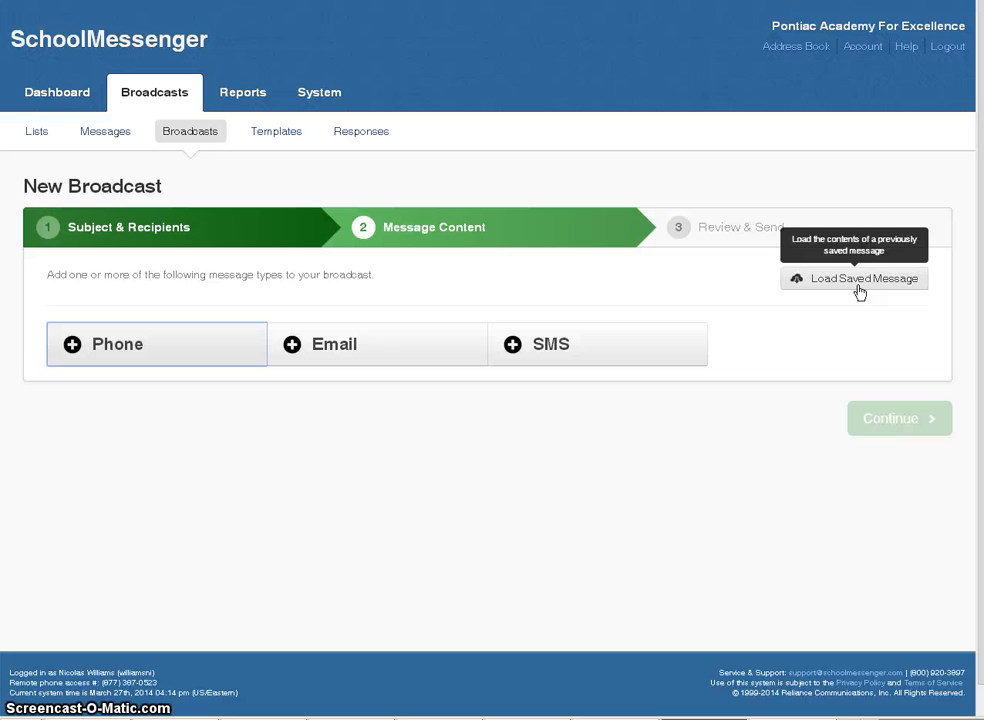
- Add a phone message and enter your phone number as the Number to Call
{"action": "left_click", "coordinate": [199, 350]}
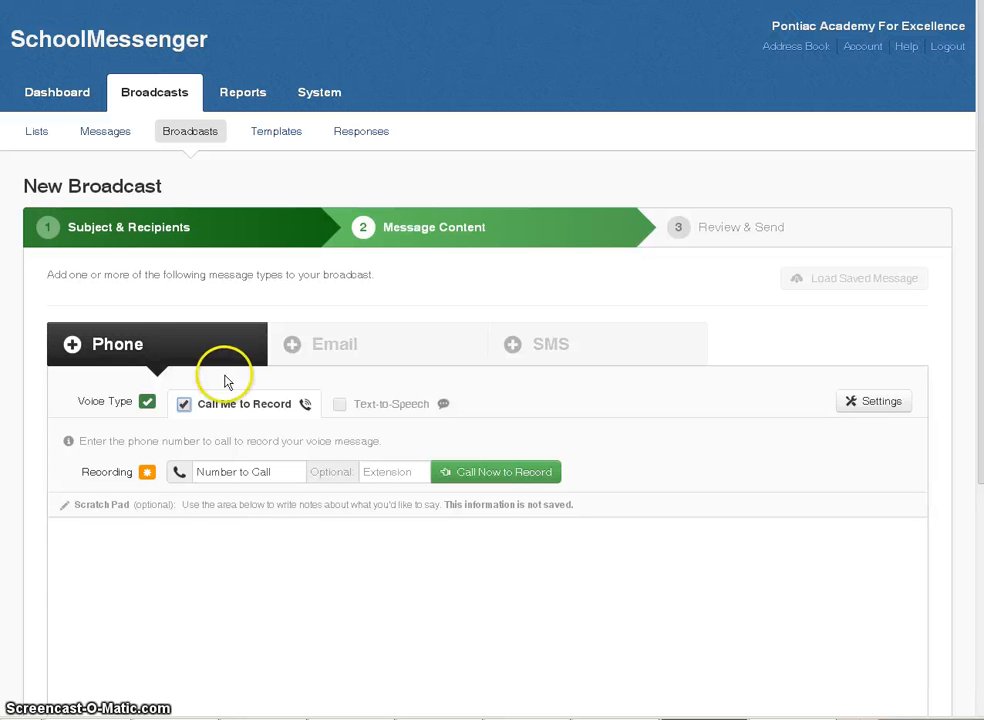
{"action": "left_click", "coordinate": [260, 419]}
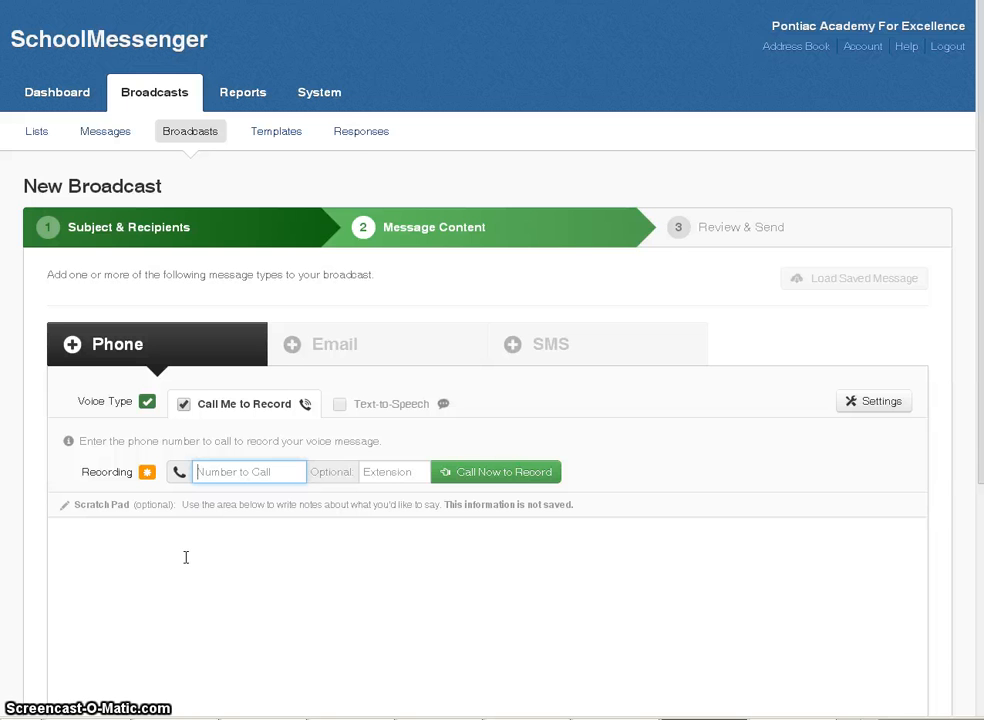
{"action": "scroll", "coordinate": [241, 556], "scroll_direction": "down", "scroll_amount": 1}
{"action": "scroll", "coordinate": [241, 556], "scroll_direction": "down", "scroll_amount": 3}
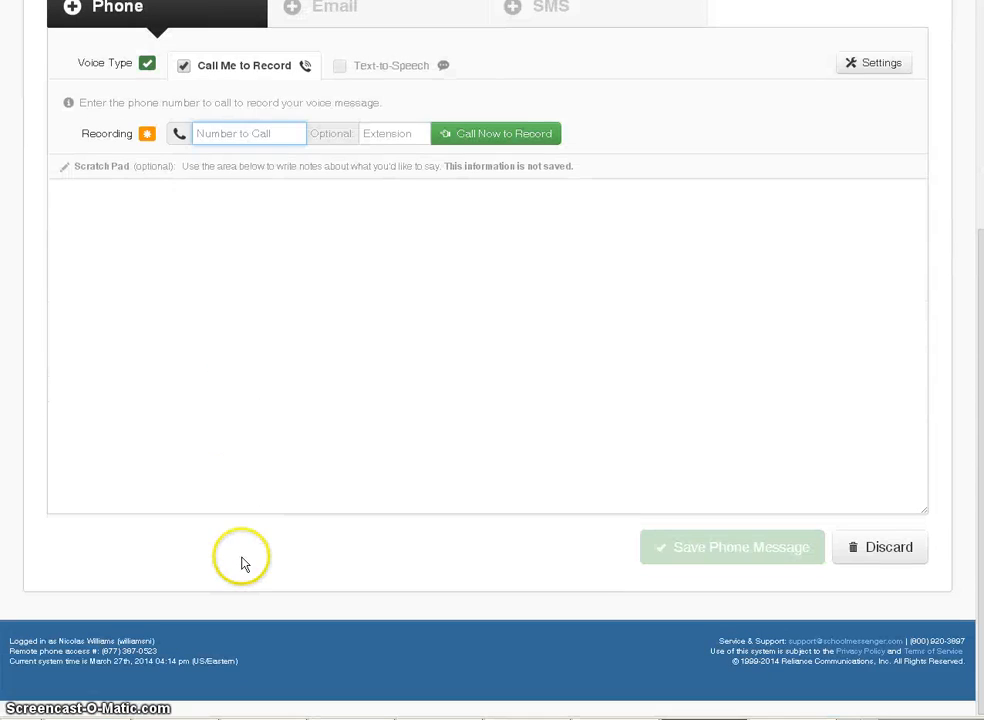
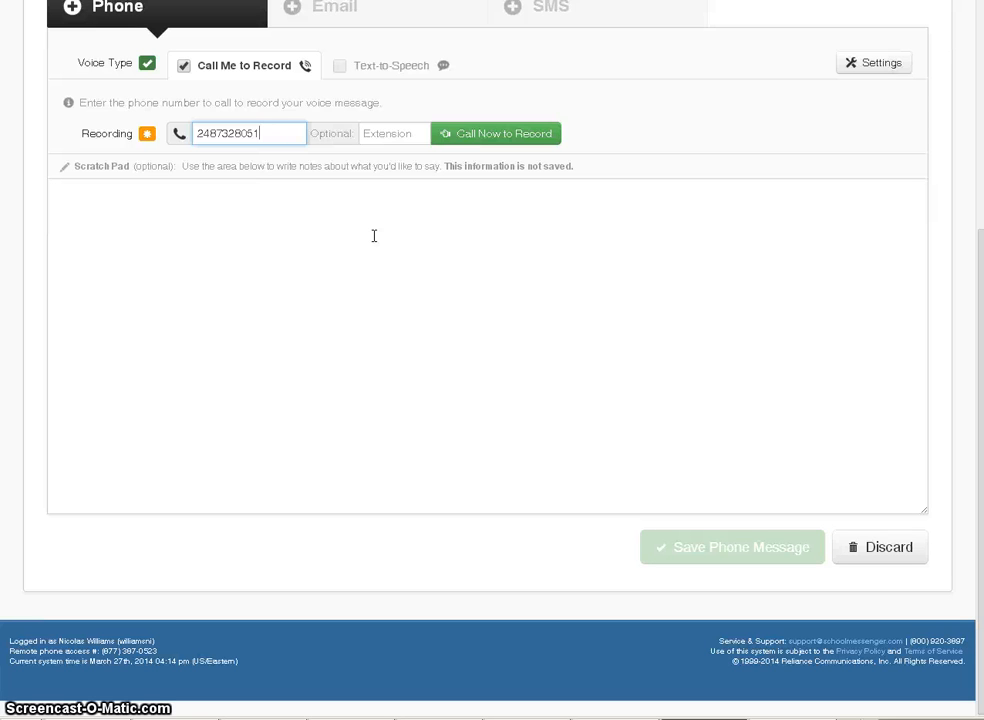
{"action": "left_click", "coordinate": [337, 222]}
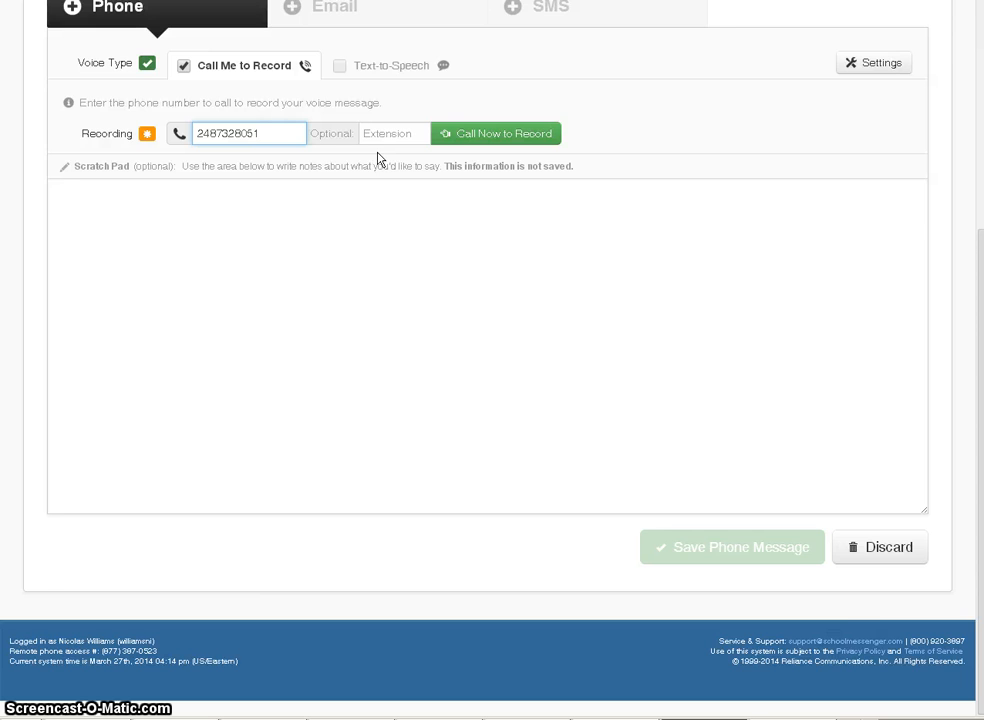
{"action": "scroll", "coordinate": [378, 159], "scroll_direction": "up", "scroll_amount": 1}
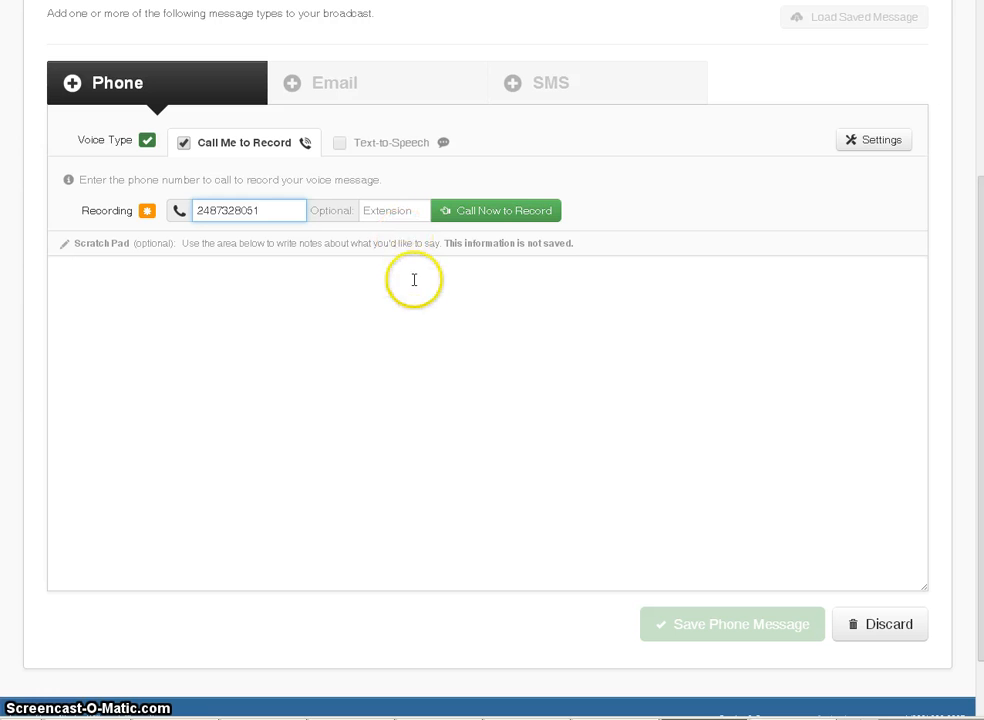
- Start a Call Now to Record call for the Default voice message
{"action": "left_click", "coordinate": [514, 214]}
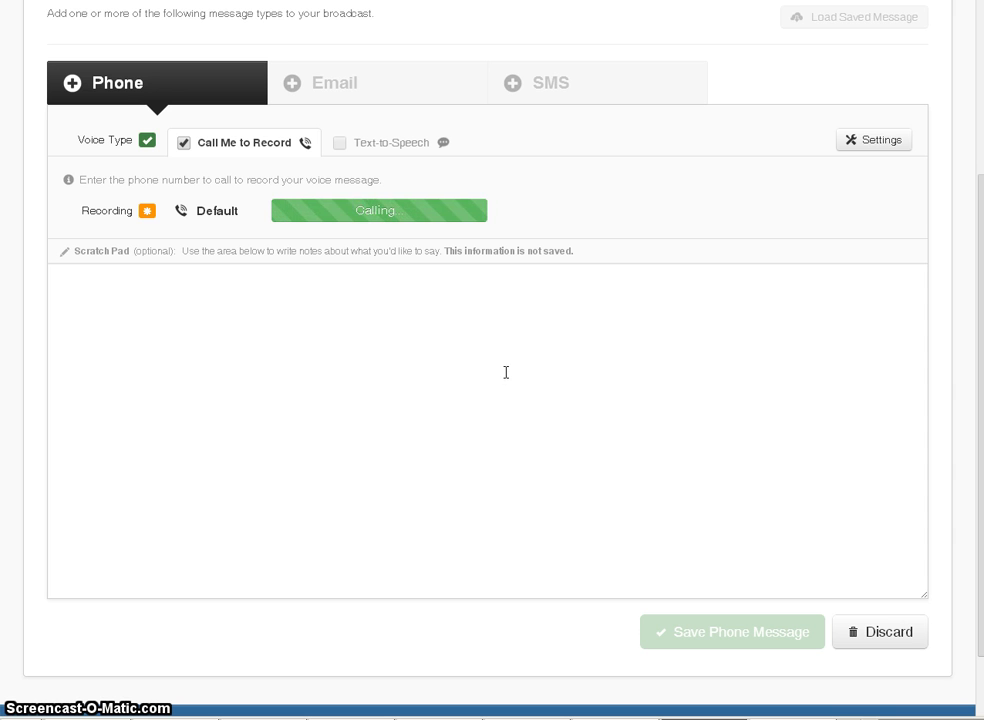
{"action": "left_click", "coordinate": [507, 373]}
{"action": "left_click", "coordinate": [500, 366]}
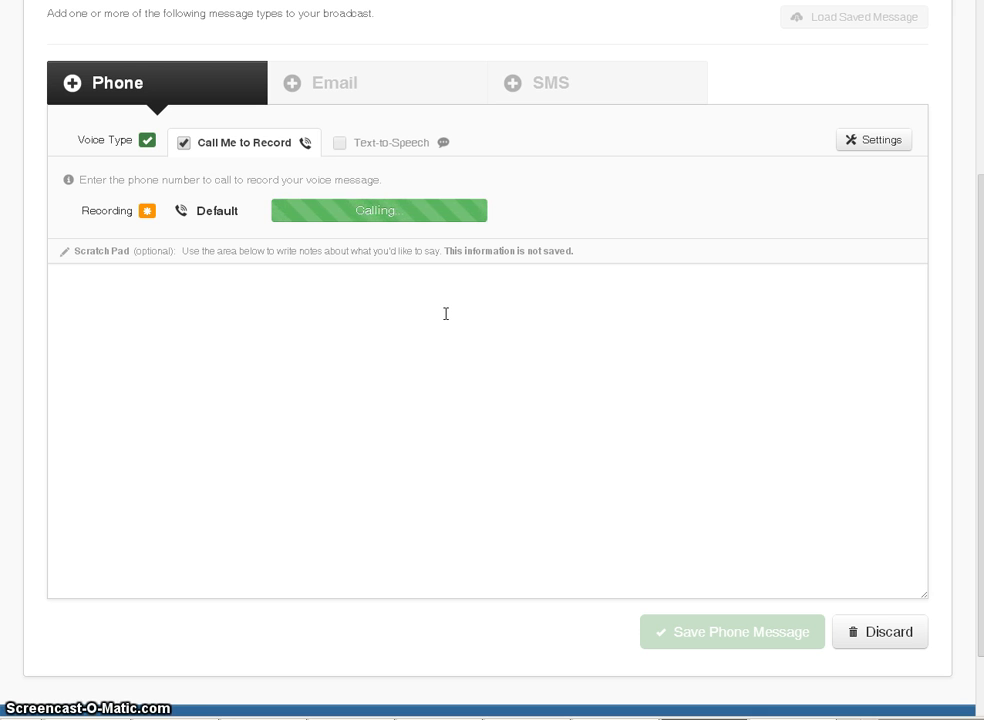
{"action": "left_click", "coordinate": [399, 313]}
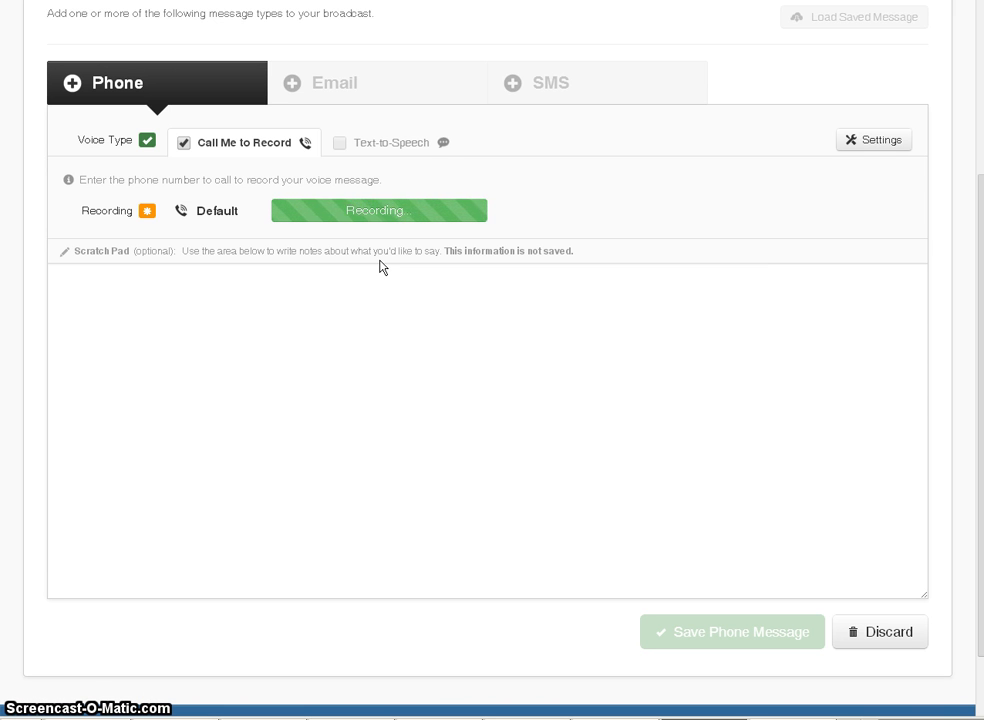
- Finish the Default recording on the call until Recording shows as complete
{"action": "left_click", "coordinate": [364, 266]}
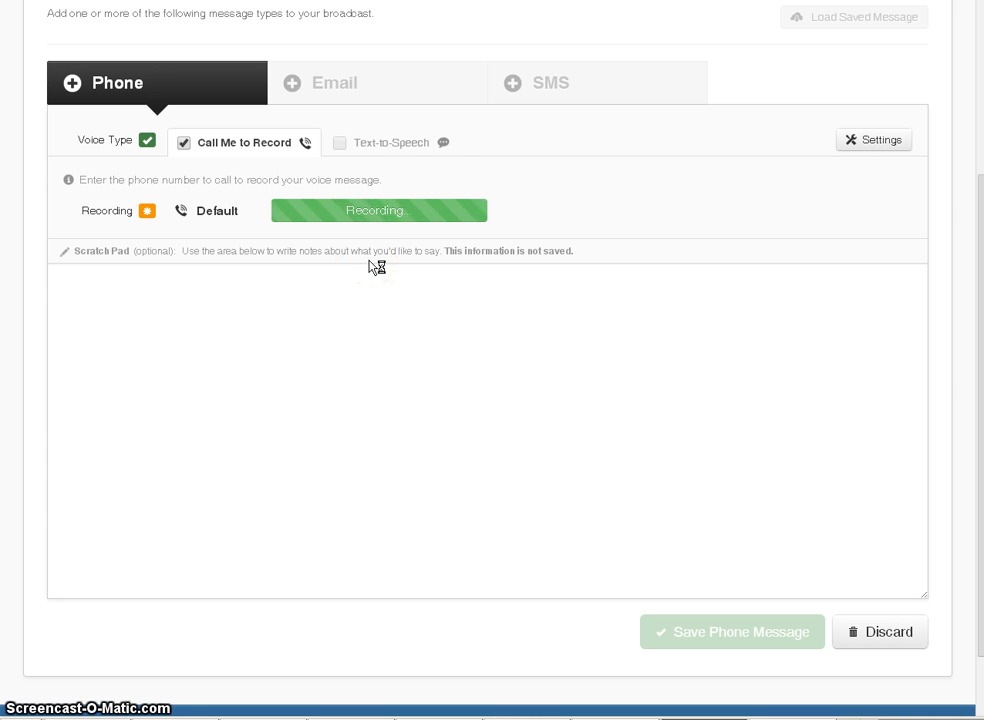
{"action": "left_click", "coordinate": [357, 268]}
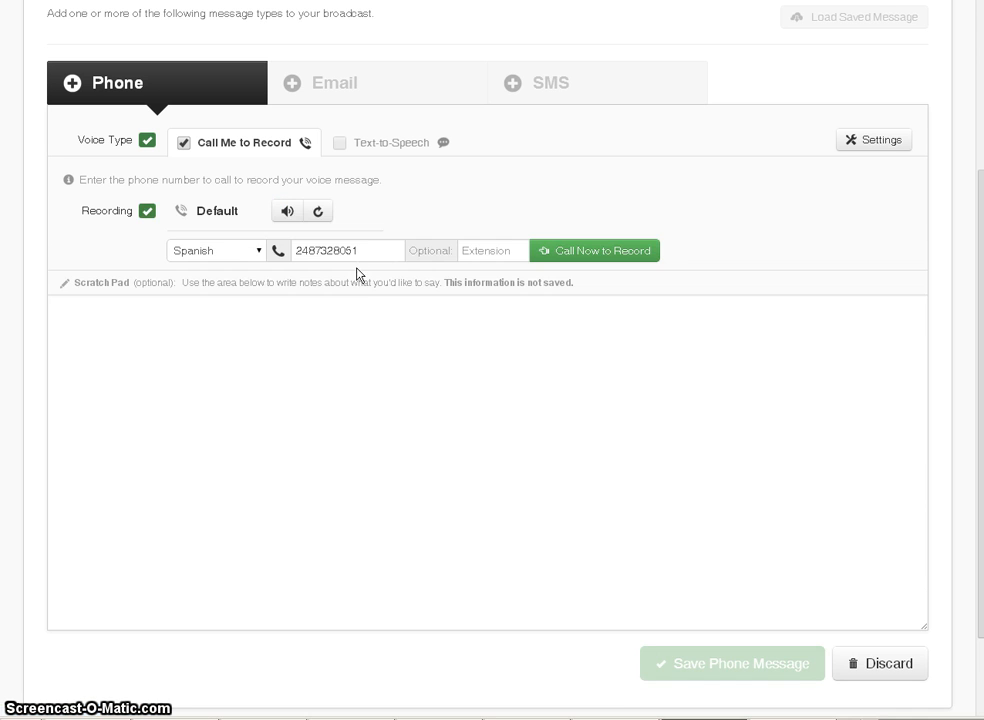
{"action": "left_click", "coordinate": [356, 292]}
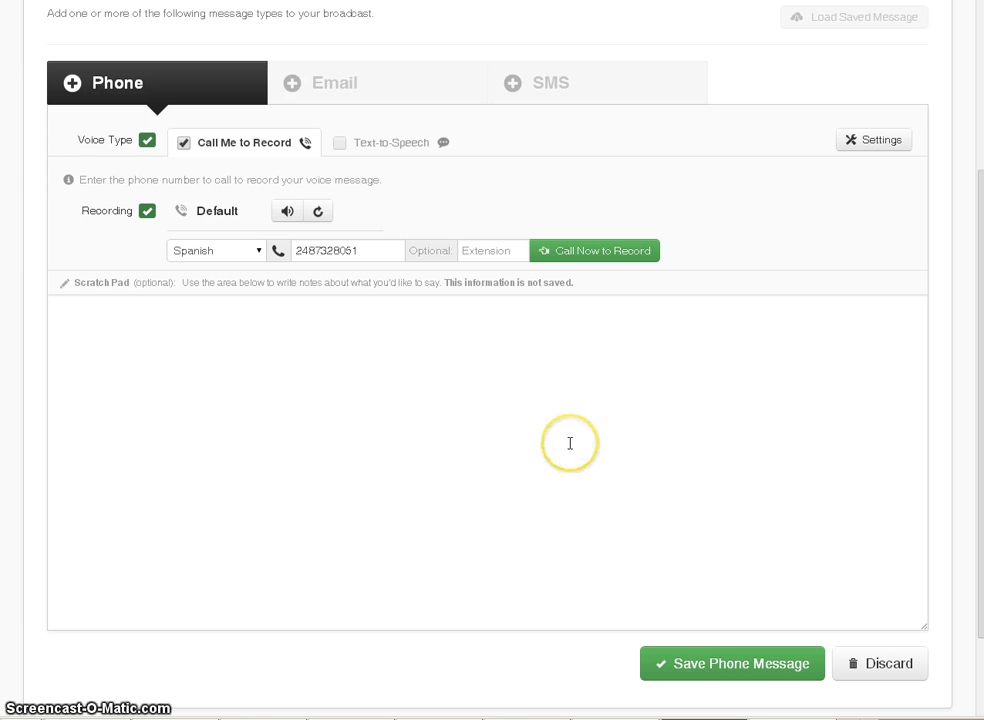
- Save the recorded phone message so Phone shows as added to the broadcast
{"action": "left_click", "coordinate": [733, 663]}
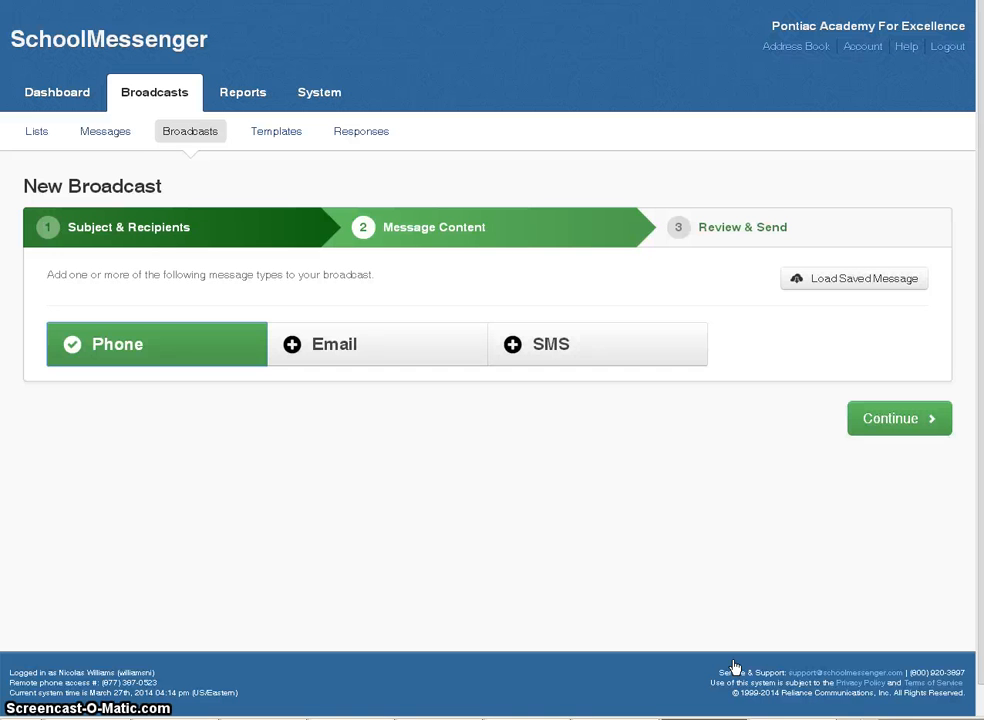
{"action": "left_click", "coordinate": [223, 371]}
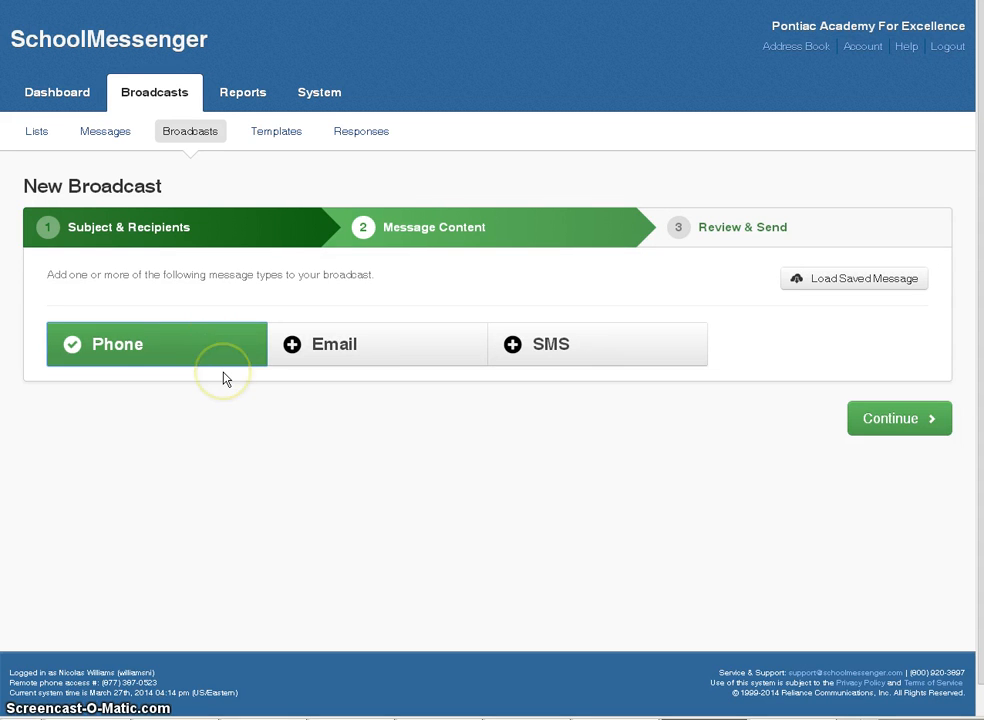
- Reopen the phone message, choose Spanish, and enter the callback phone number
{"action": "left_click", "coordinate": [222, 351]}
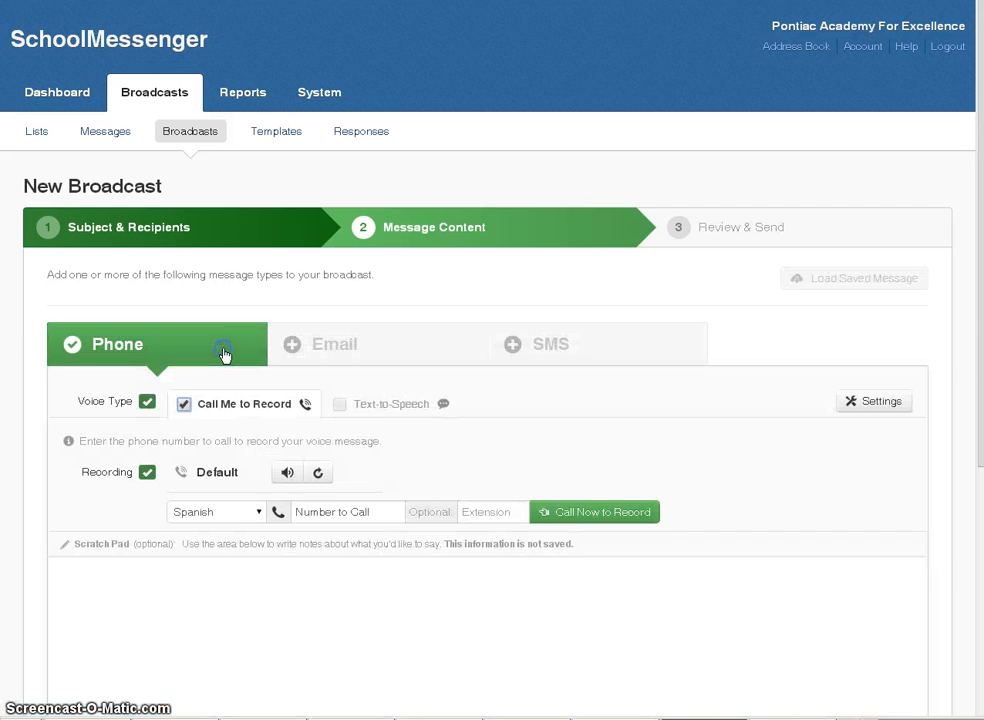
{"action": "left_click", "coordinate": [210, 474]}
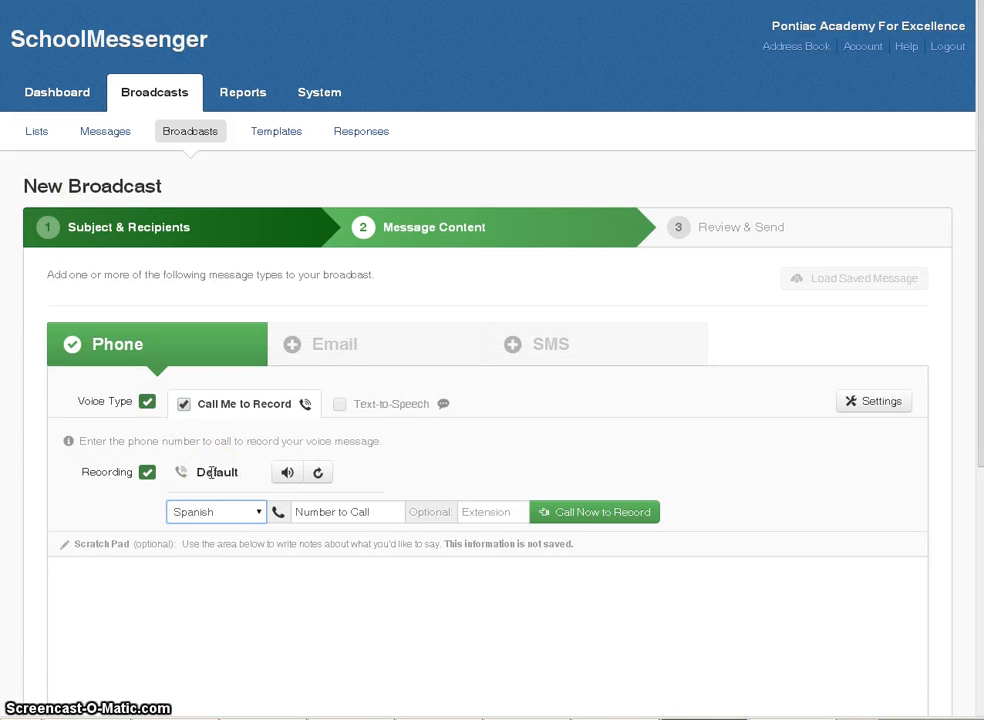
{"action": "left_click", "coordinate": [213, 526]}
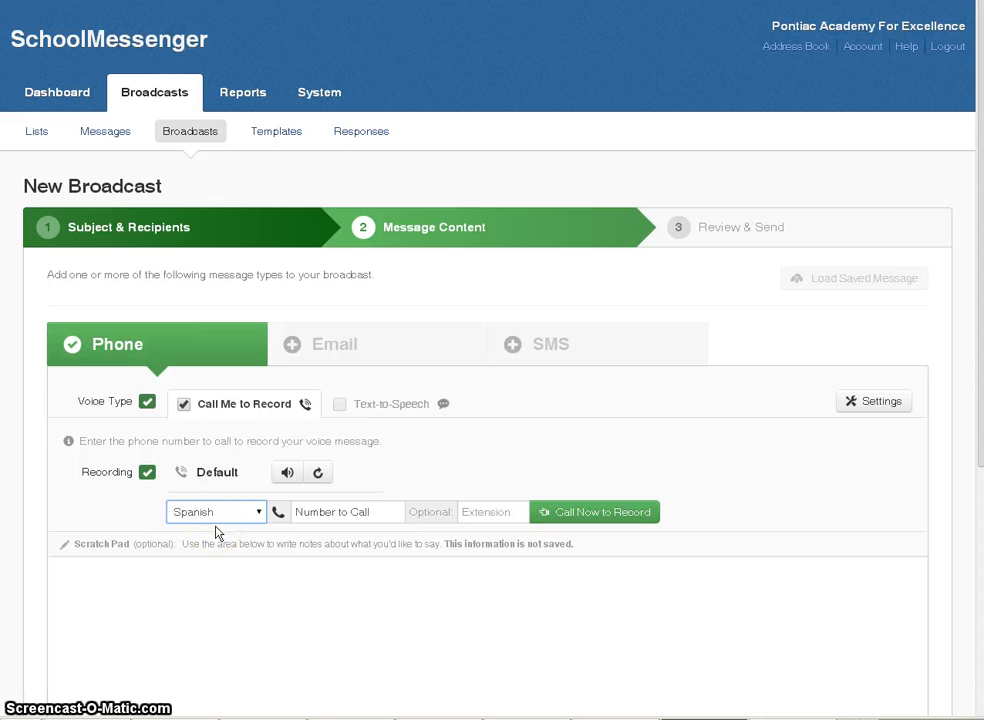
{"action": "left_click", "coordinate": [293, 515]}
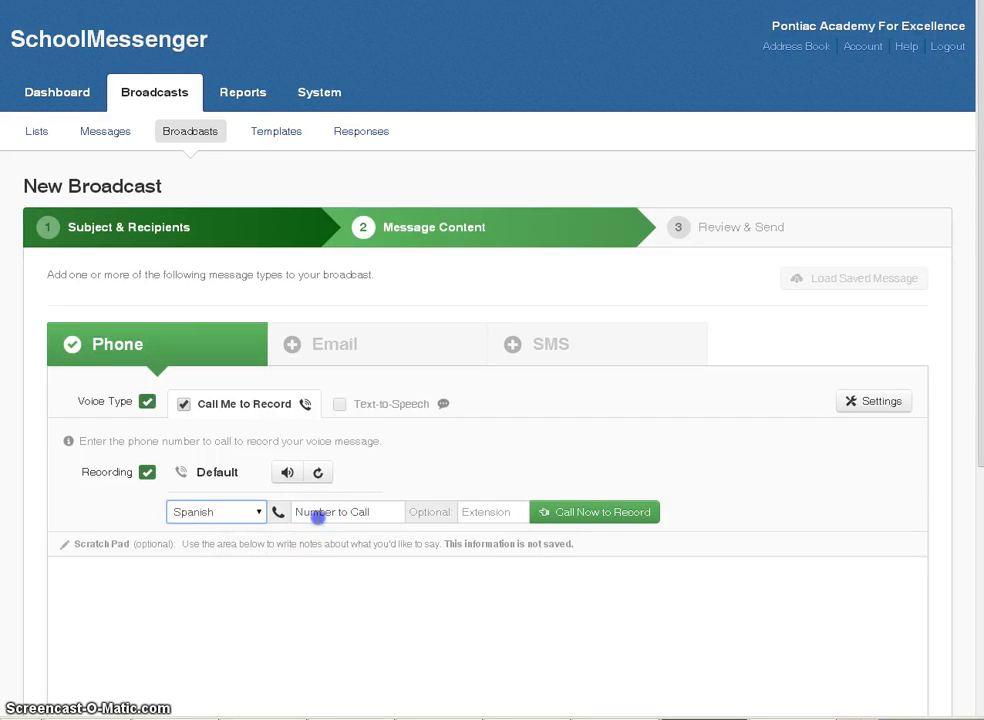
{"action": "left_click", "coordinate": [338, 471]}
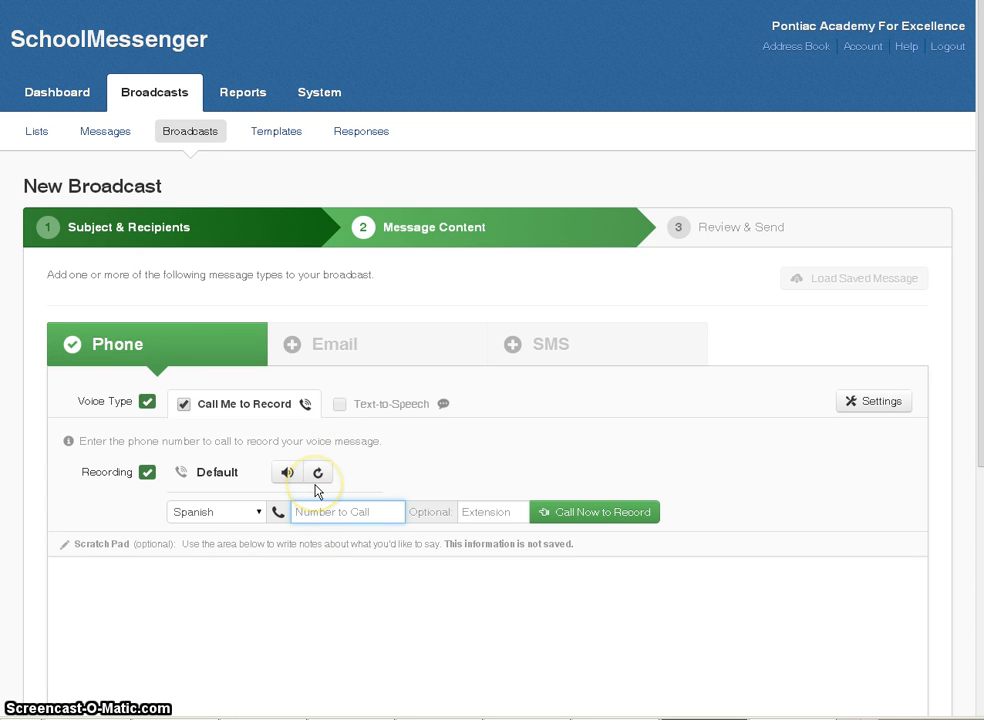
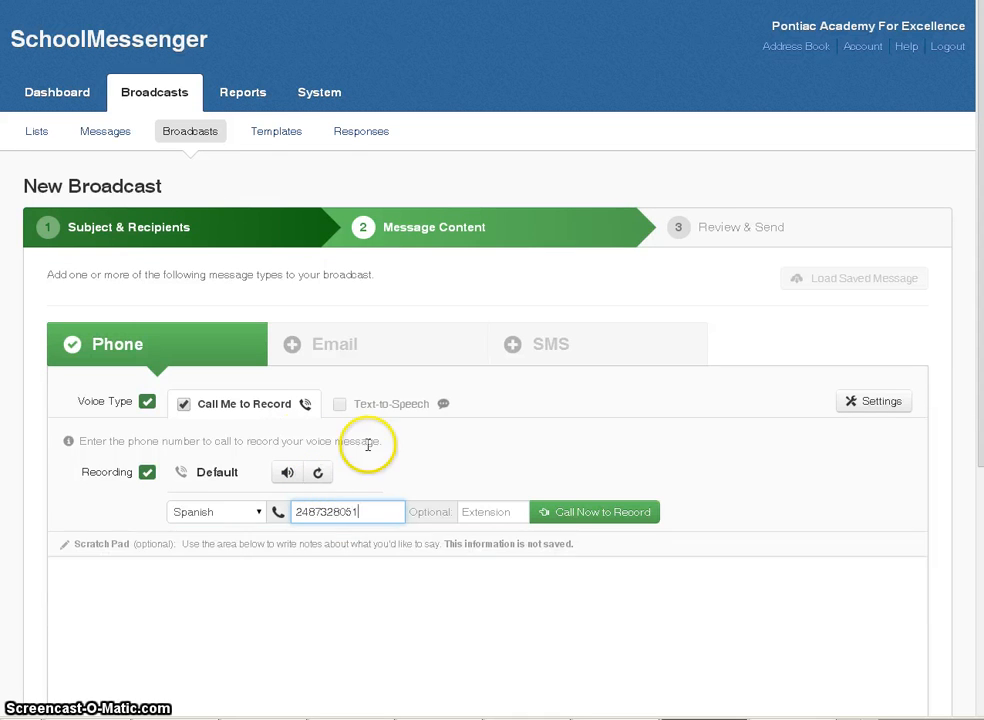
- Call the entered number to record the Spanish version of the message
{"action": "left_click", "coordinate": [614, 511]}
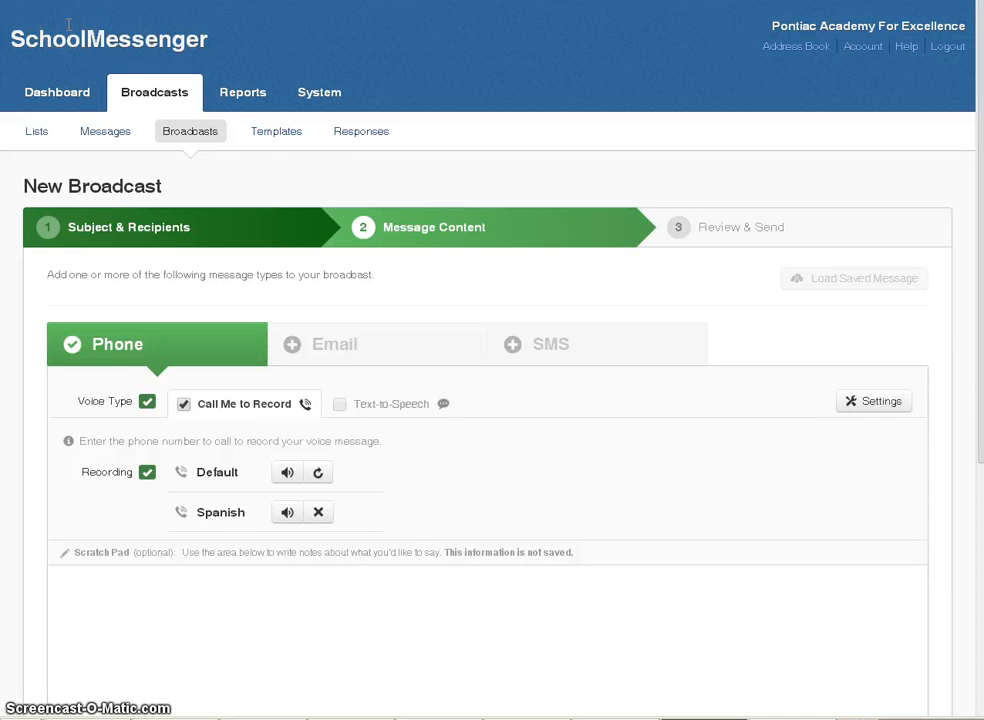
- Save the phone message holding both the Default and Spanish recordings
{"action": "scroll", "coordinate": [450, 200], "scroll_direction": "down", "scroll_amount": 1}
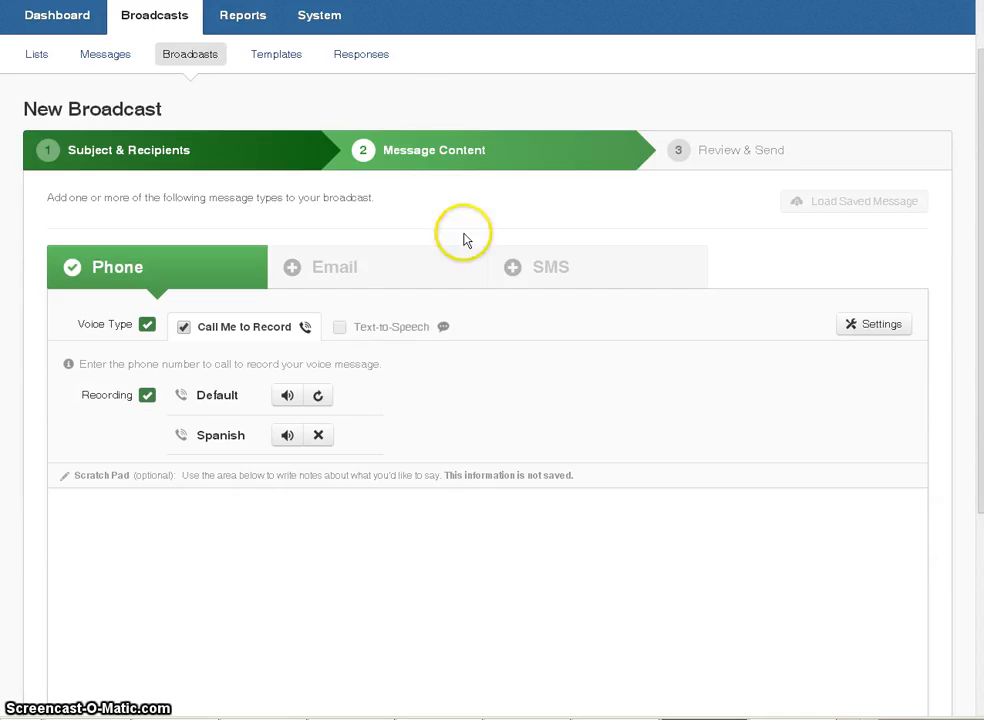
{"action": "scroll", "coordinate": [463, 240], "scroll_direction": "down", "scroll_amount": 4}
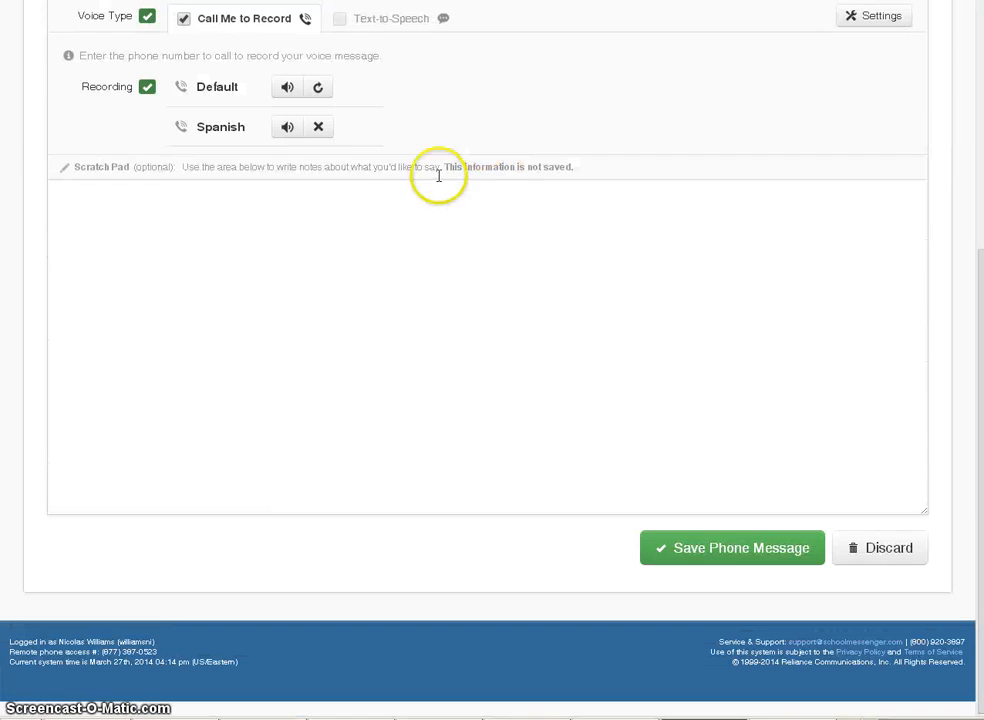
{"action": "left_click", "coordinate": [722, 548]}
- Reopen the phone message panel, review it, and save it to the broadcast again
{"action": "left_click", "coordinate": [171, 345]}
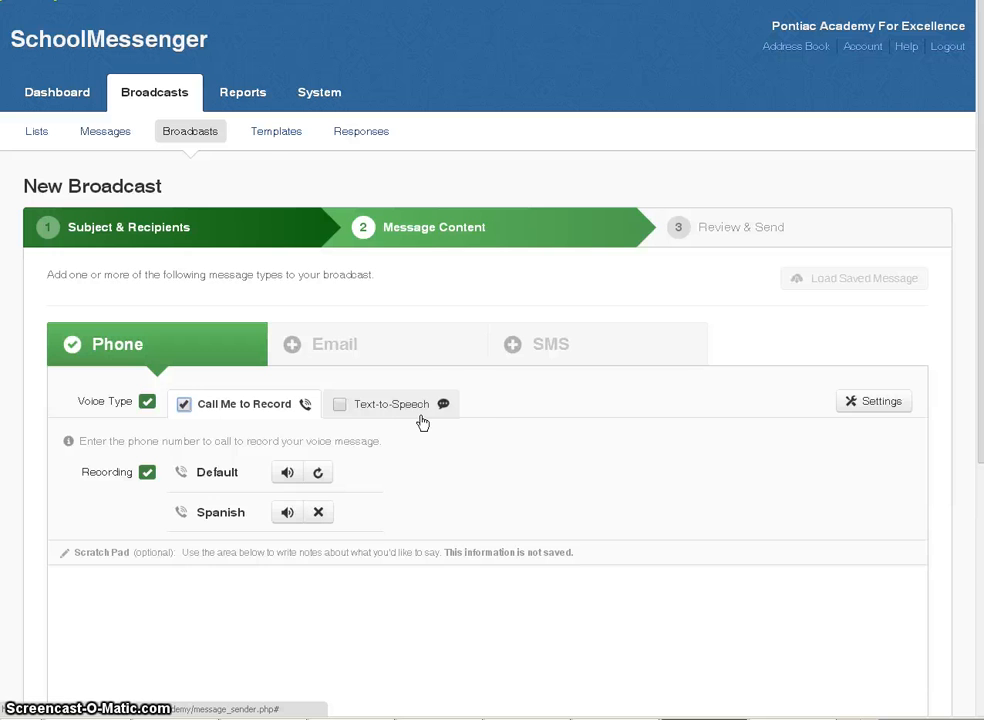
{"action": "left_click", "coordinate": [468, 410]}
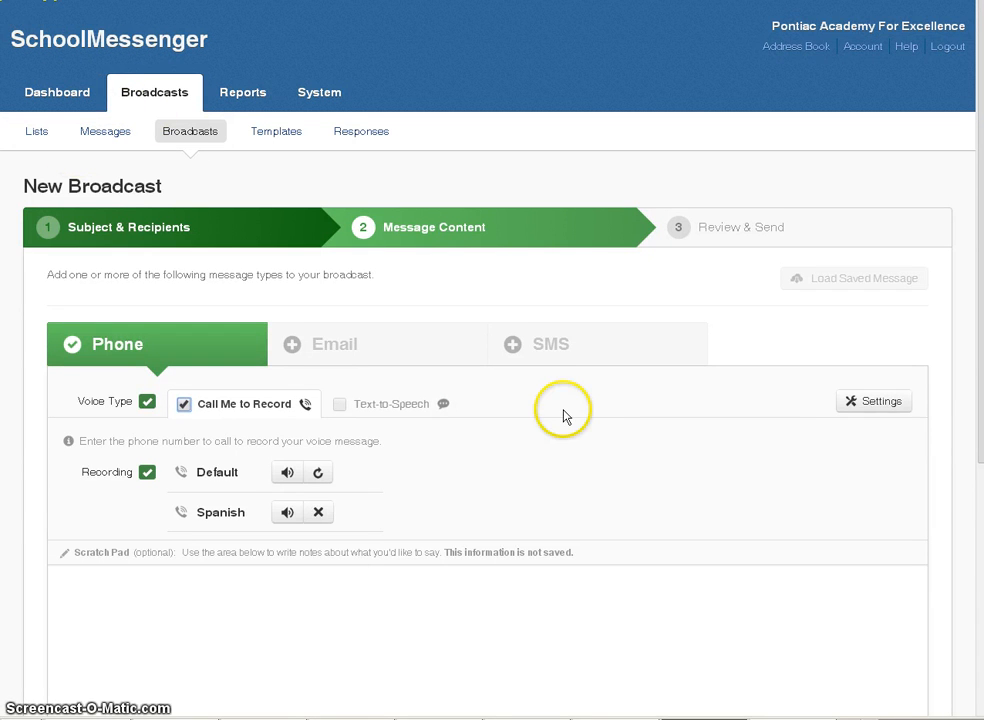
{"action": "scroll", "coordinate": [563, 417], "scroll_direction": "down", "scroll_amount": 3}
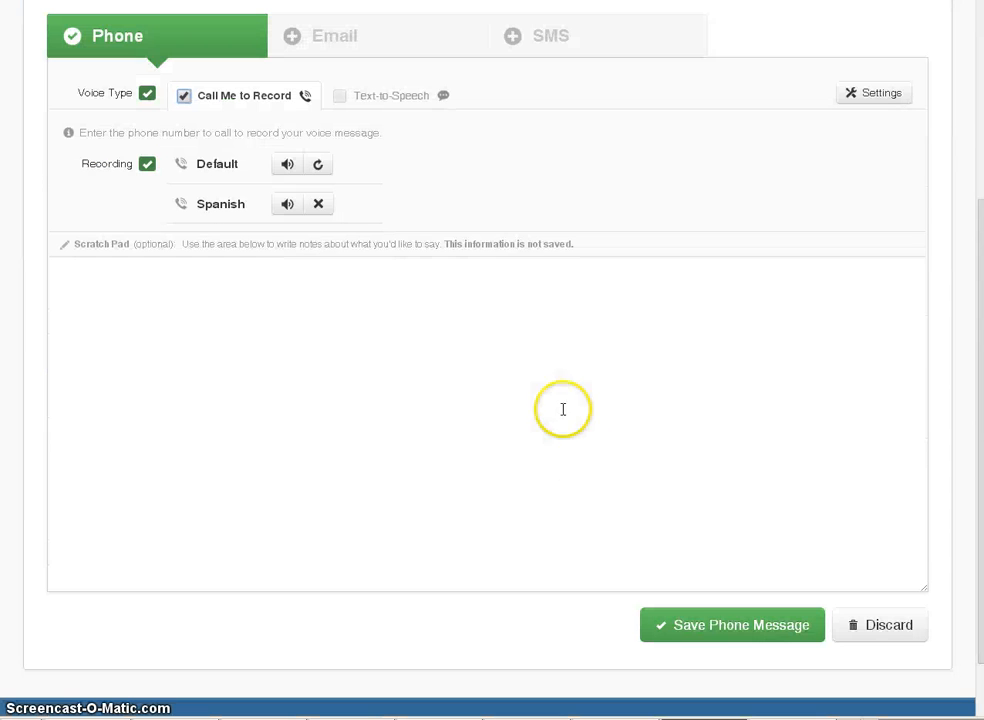
{"action": "left_click", "coordinate": [729, 626]}
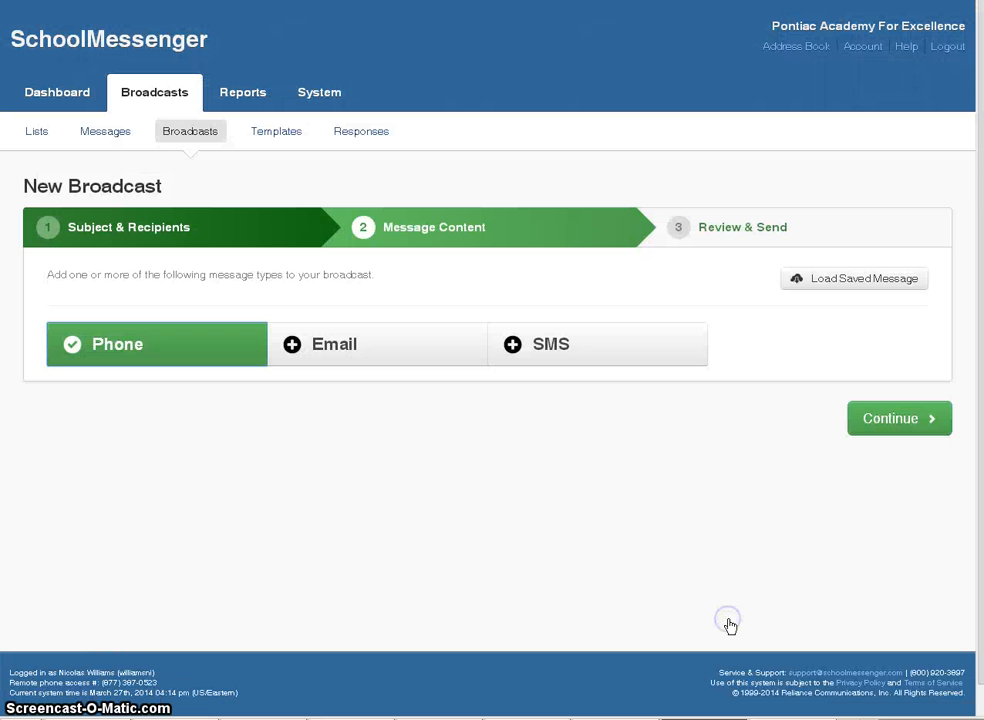
- Add an email version and type the body 'Join Pontiac Academy for Excellence for our parent workshop on Thursday, March 27…'
{"action": "left_click", "coordinate": [330, 355]}
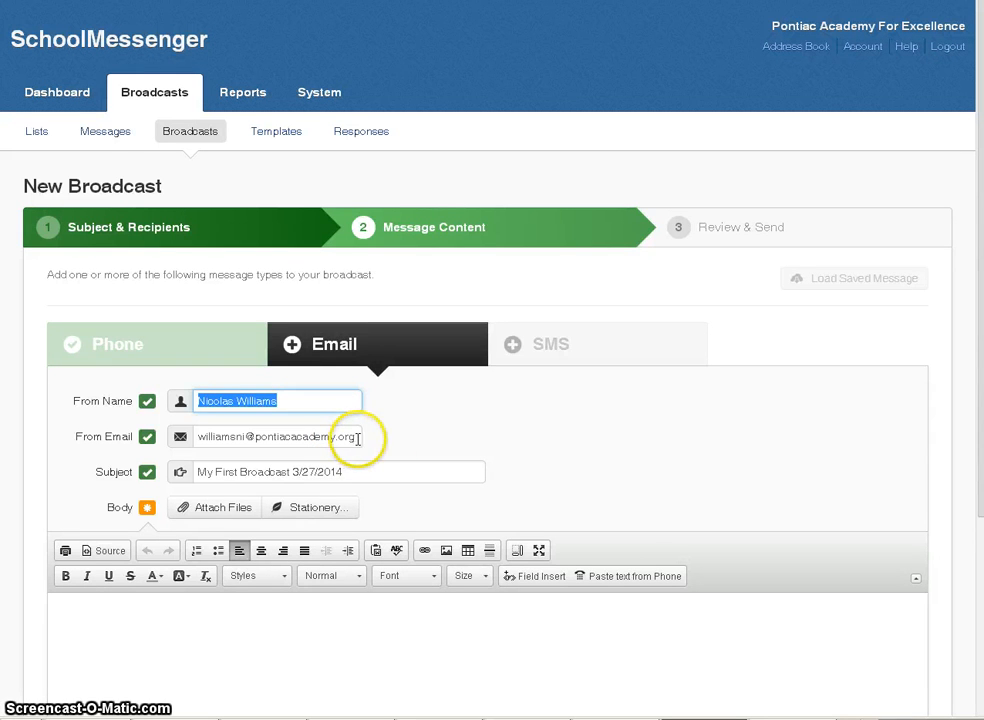
{"action": "scroll", "coordinate": [390, 447], "scroll_direction": "down", "scroll_amount": 1}
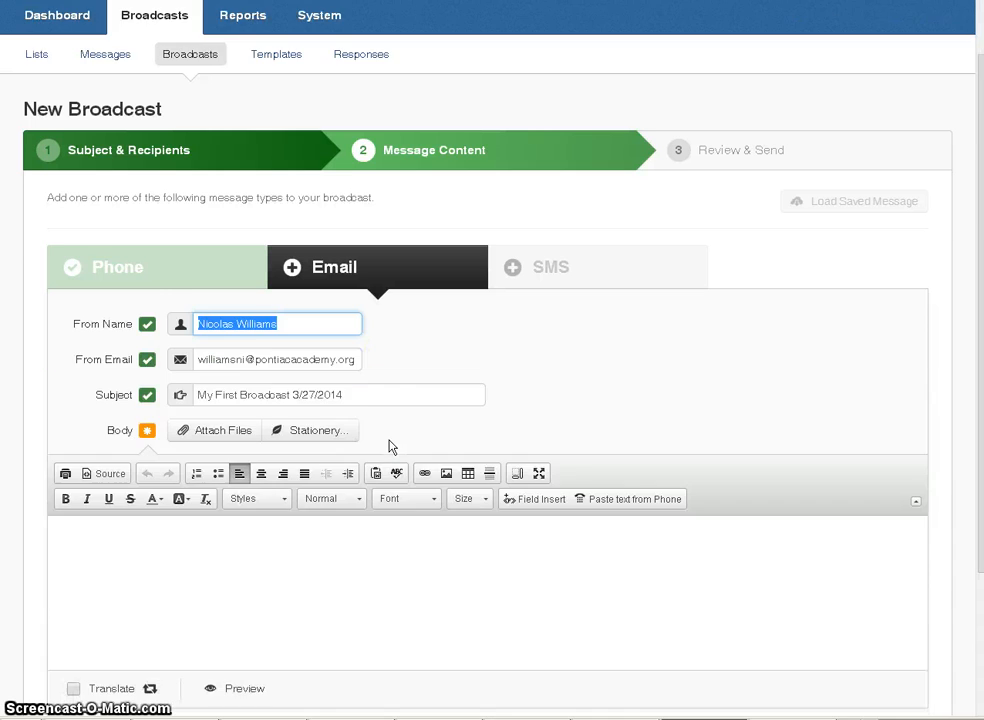
{"action": "scroll", "coordinate": [390, 447], "scroll_direction": "down", "scroll_amount": 1}
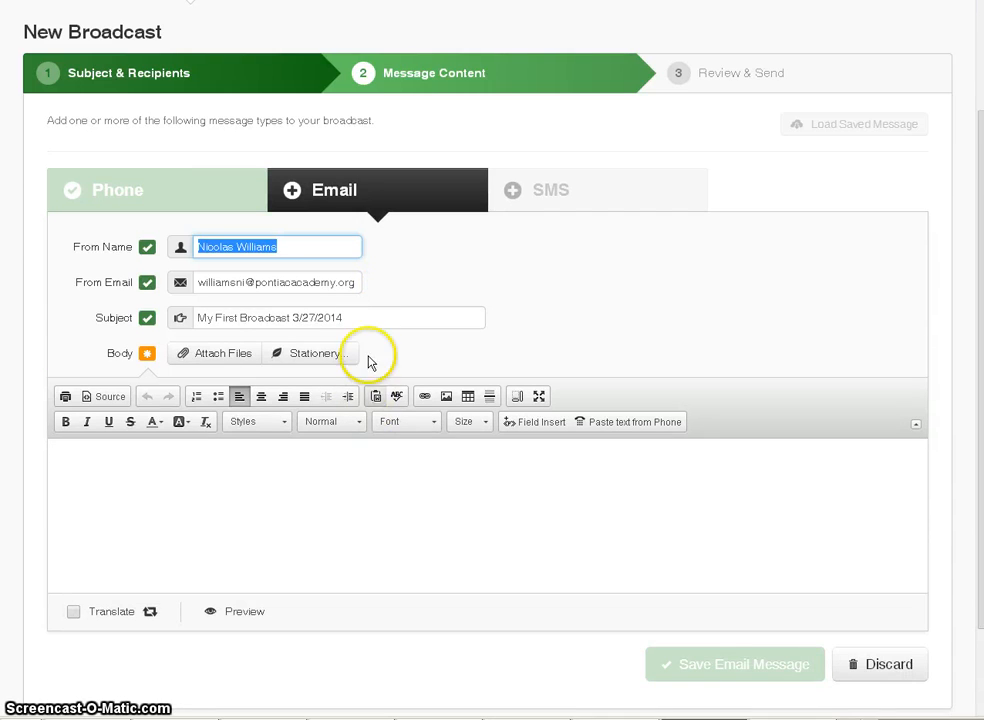
{"action": "left_click", "coordinate": [204, 469]}
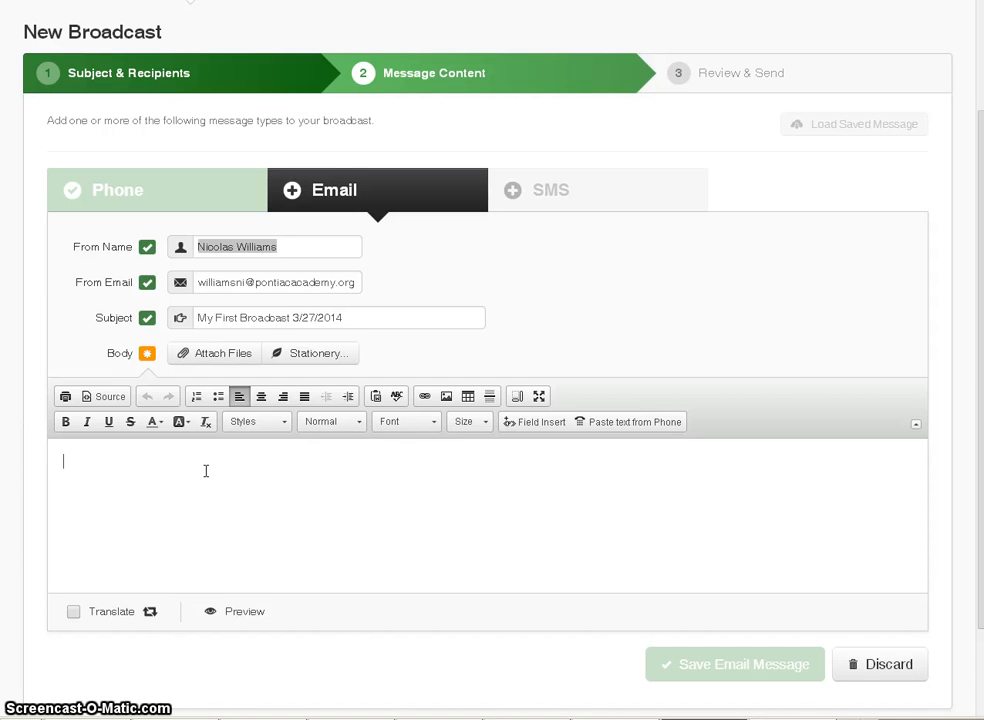
{"action": "type", "text": "Join Pa"}
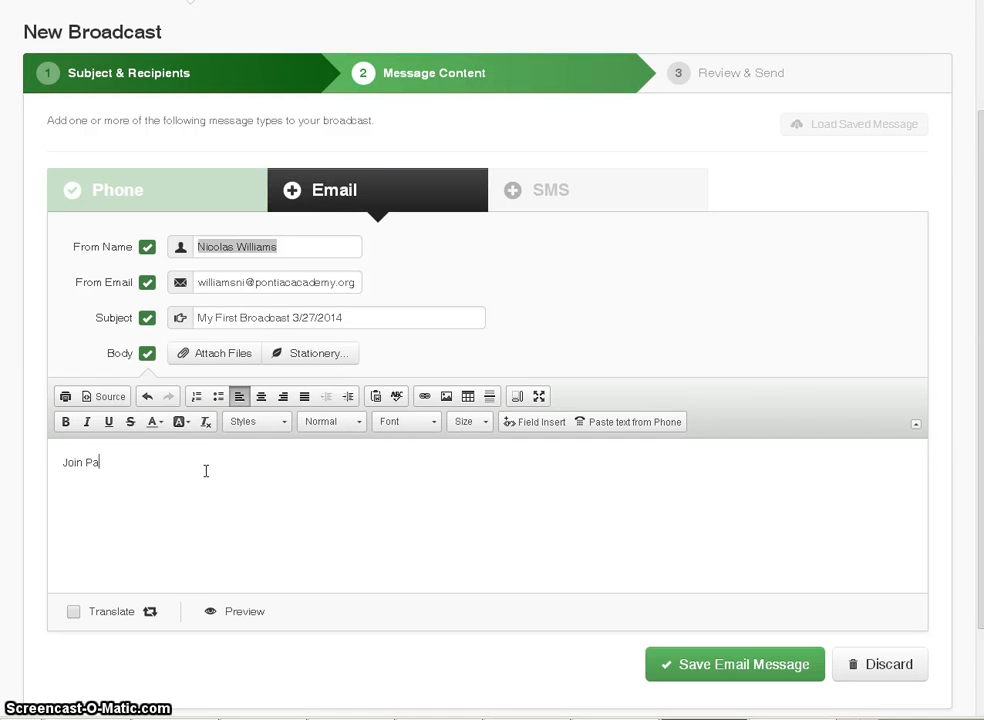
{"action": "key", "text": "BackSpace"}
{"action": "type", "text": "ontiac "}
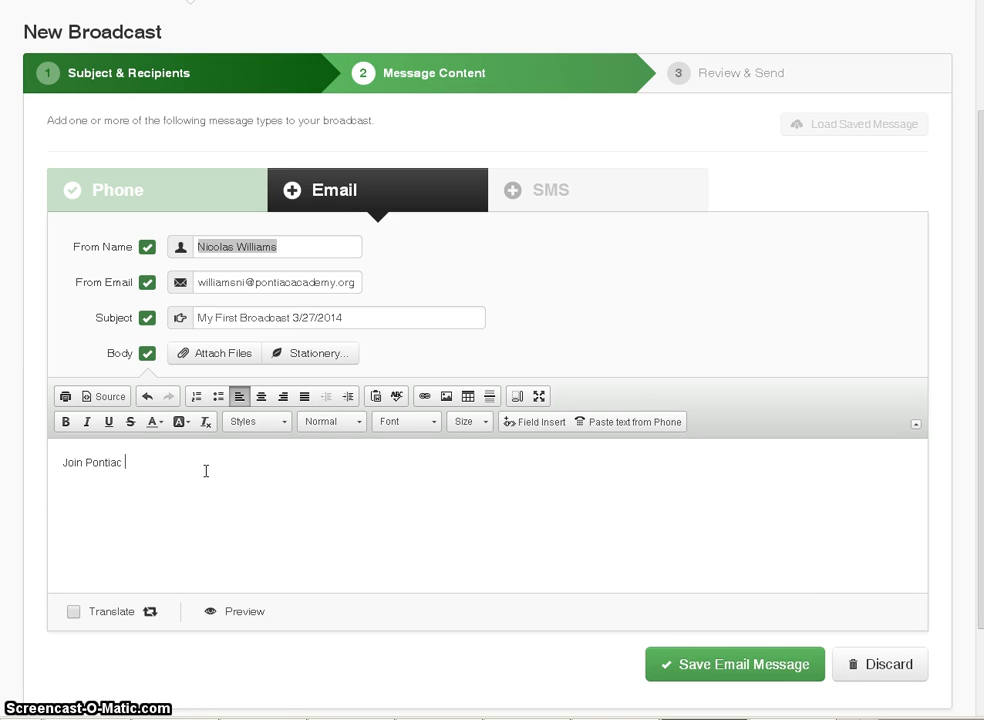
{"action": "type", "text": "Academy f"}
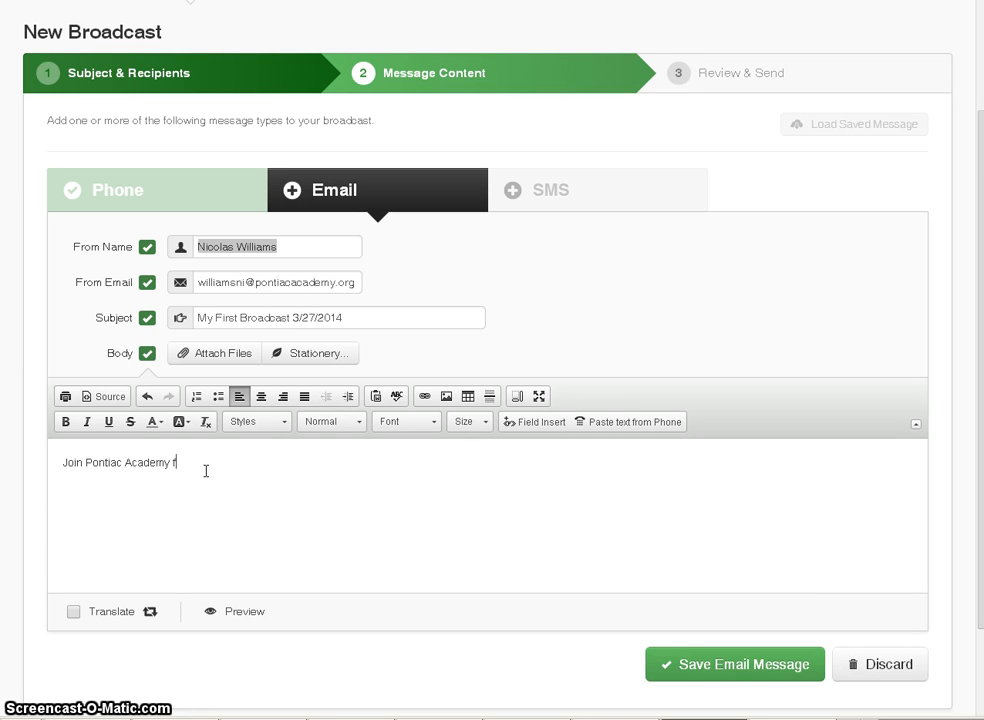
{"action": "type", "text": "or  Exc"}
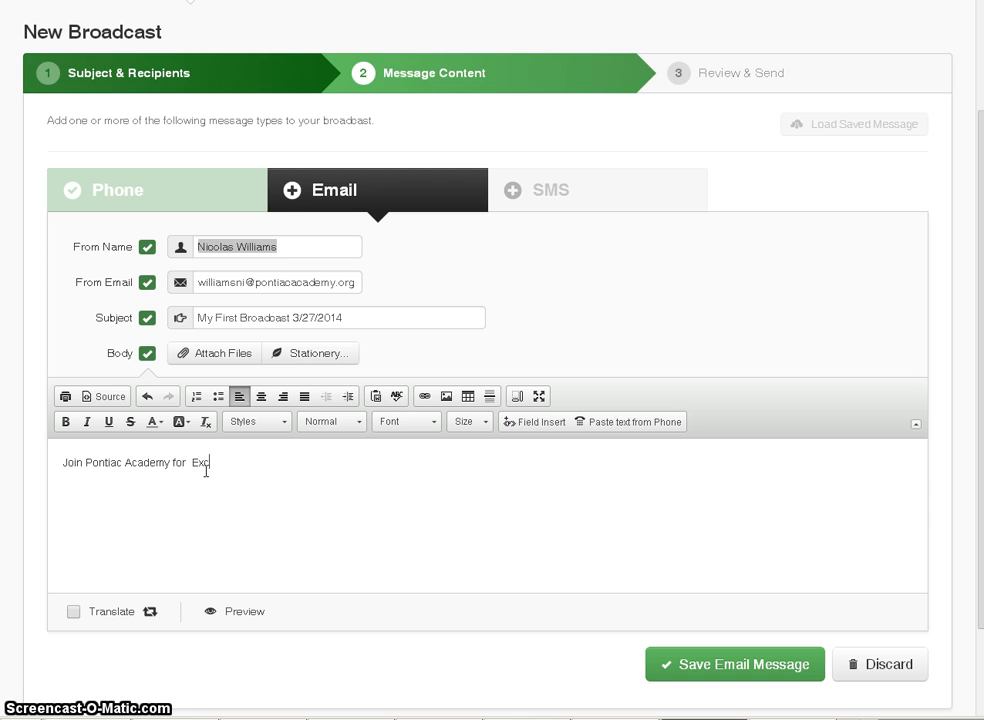
{"action": "type", "text": "ellence "}
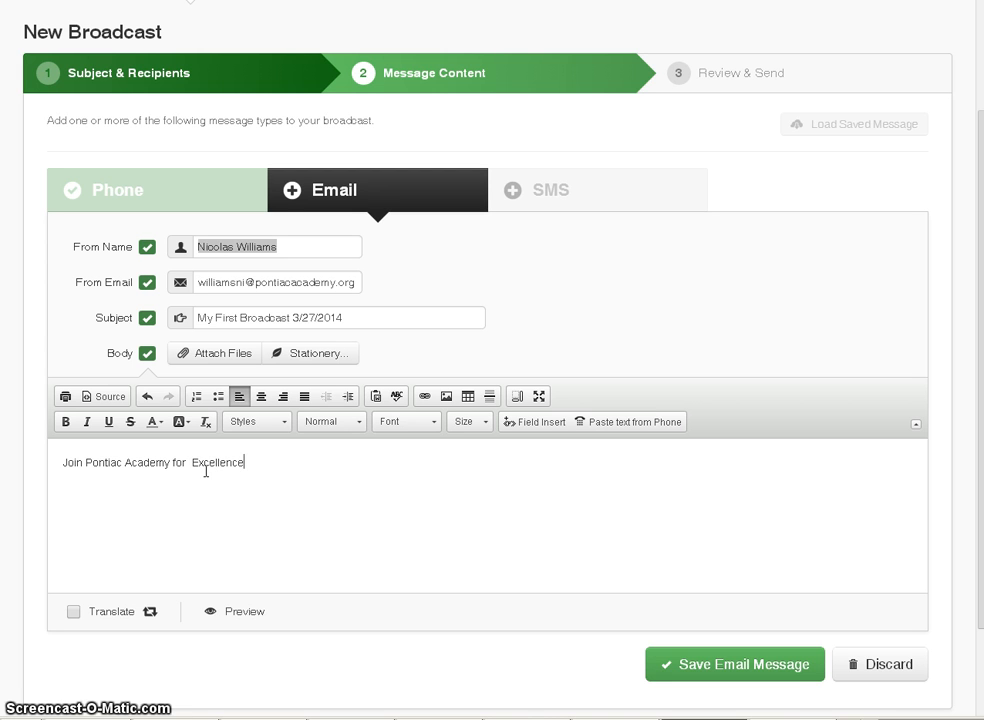
{"action": "type", "text": "for "}
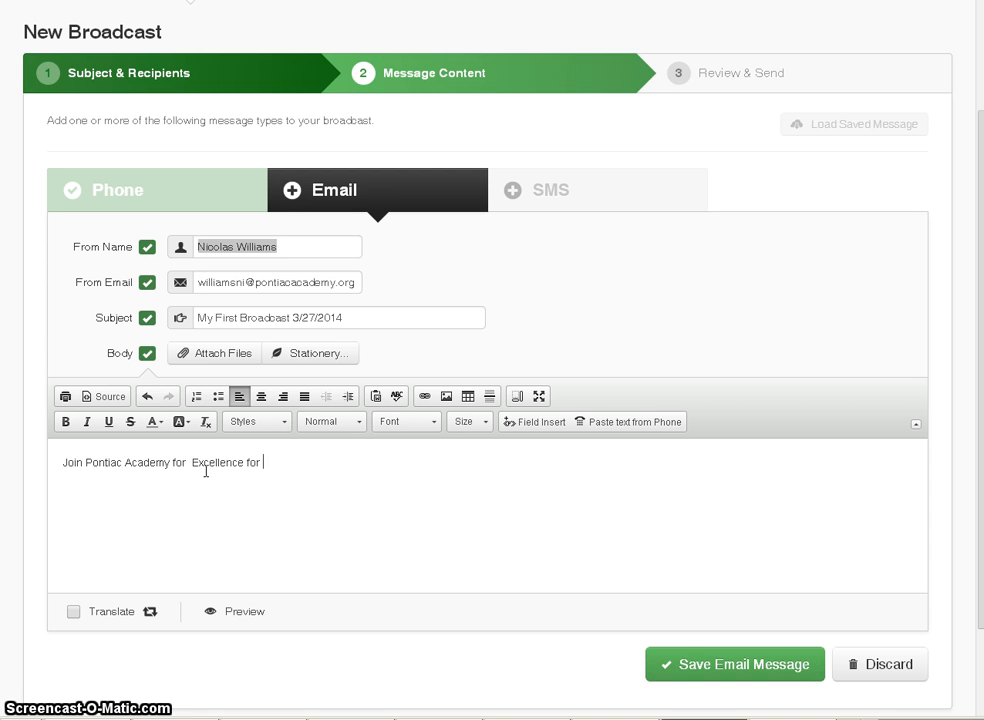
{"action": "type", "text": "our parent w"}
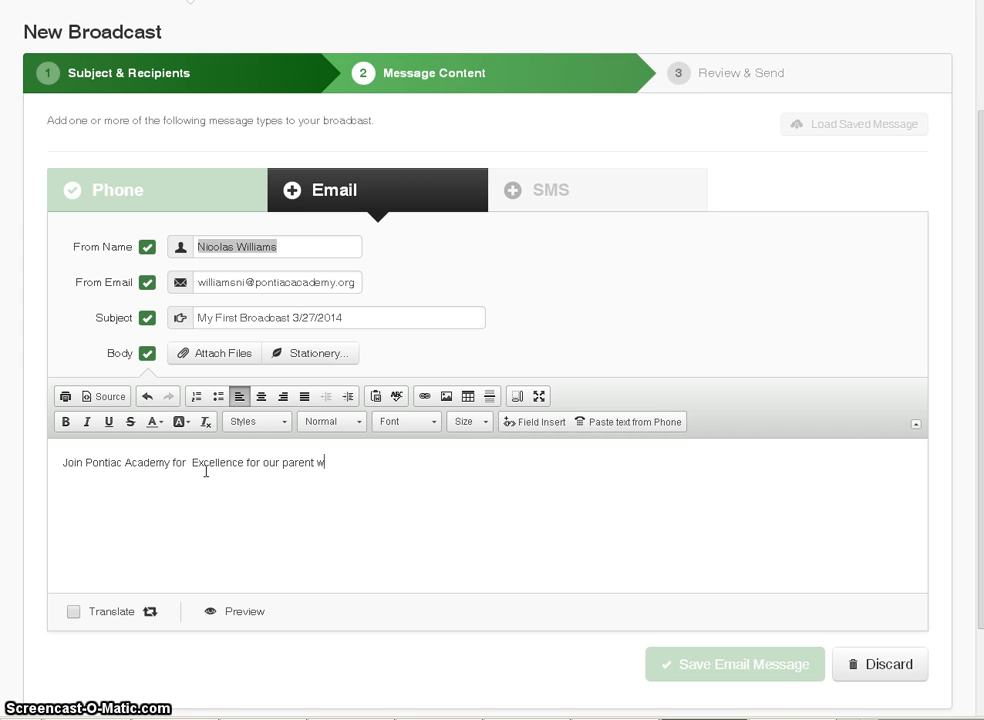
{"action": "type", "text": "orksh"}
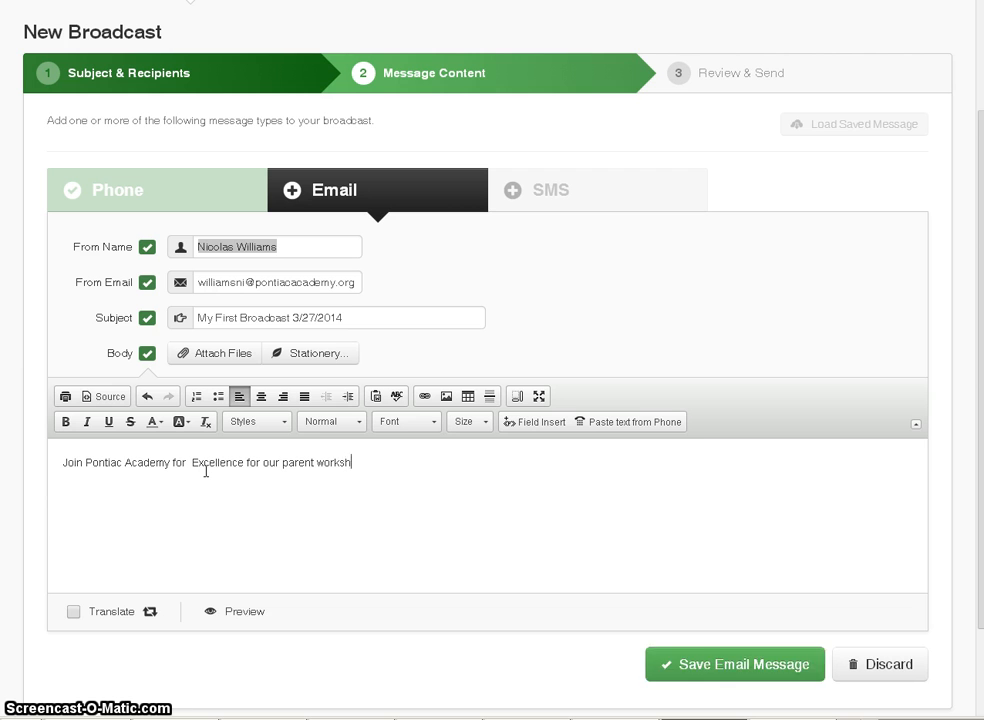
{"action": "type", "text": "op on"}
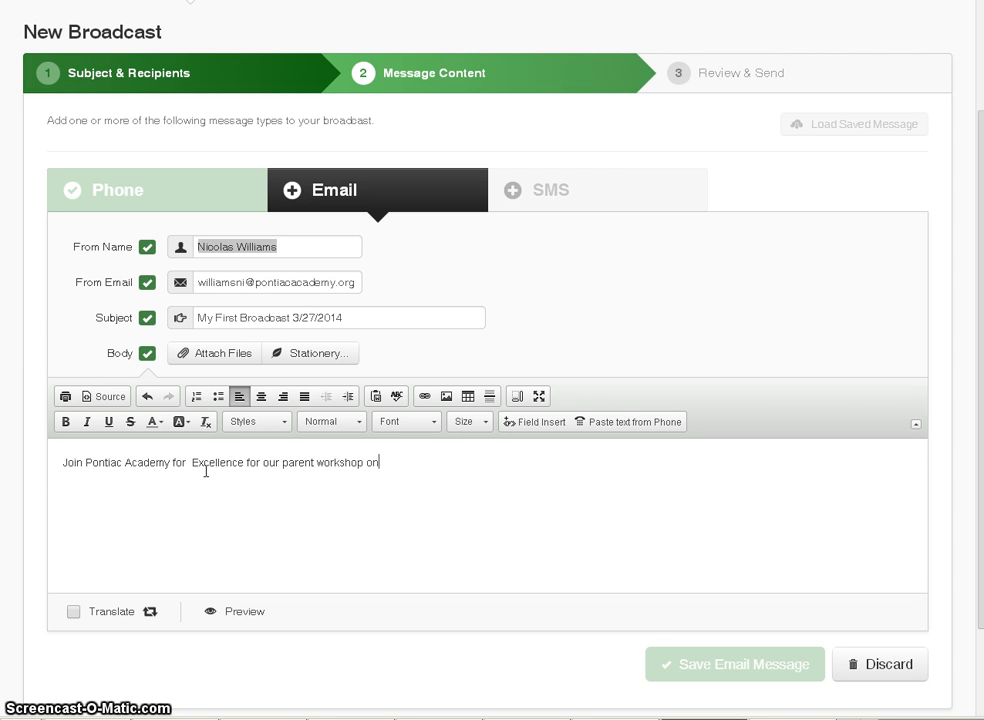
{"action": "type", "text": " Th"}
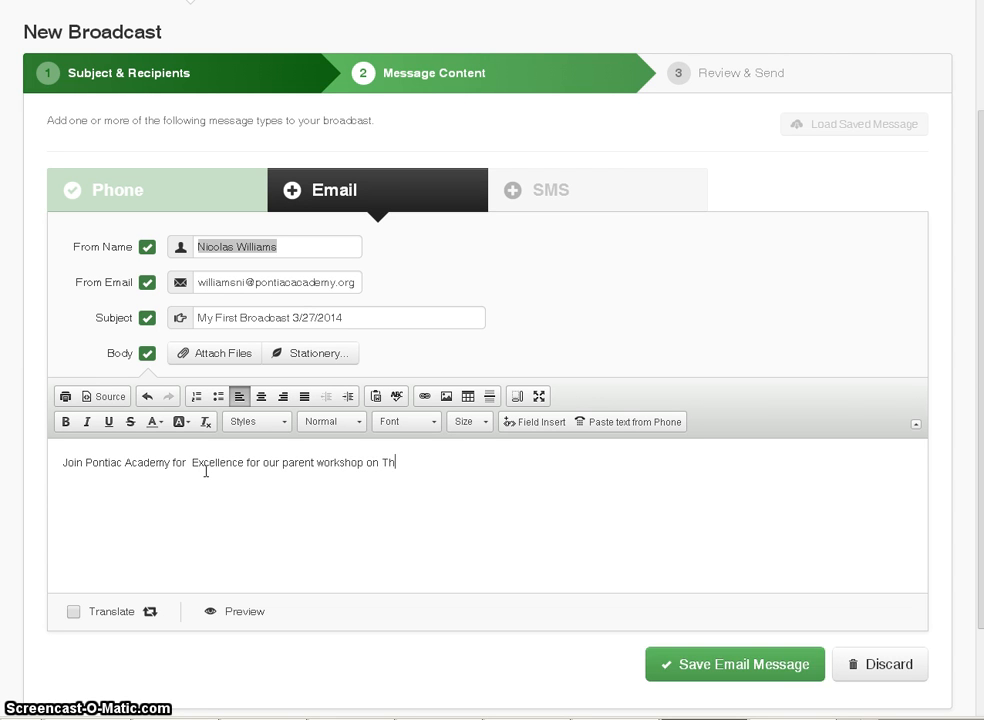
{"action": "type", "text": "ursday, Ma"}
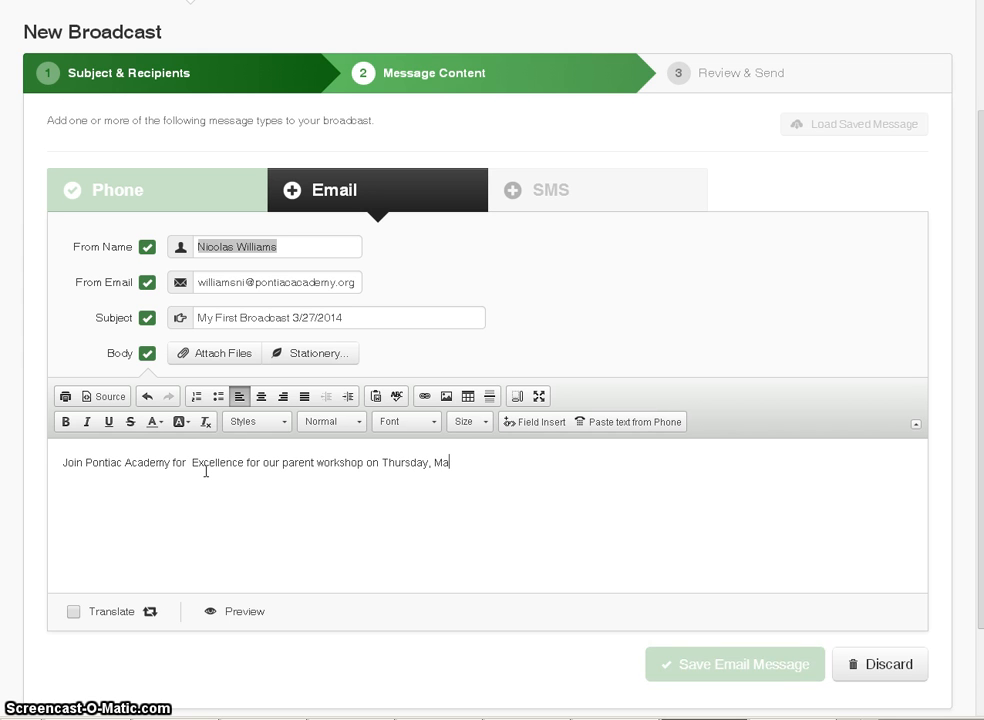
{"action": "type", "text": "rch 2"}
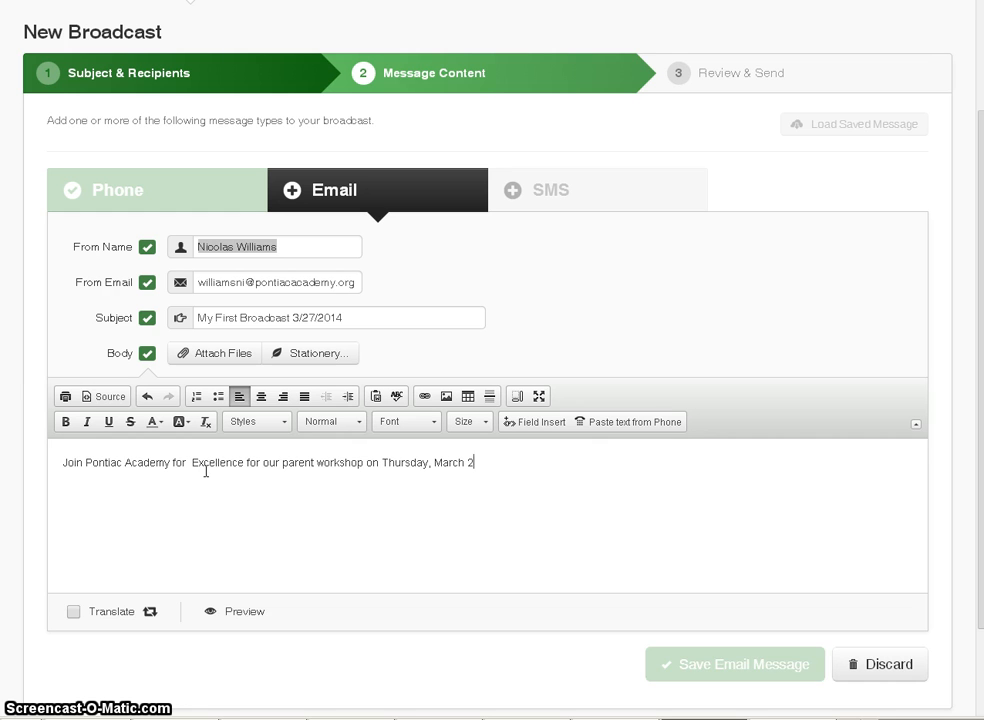
{"action": "type", "text": "7,"}
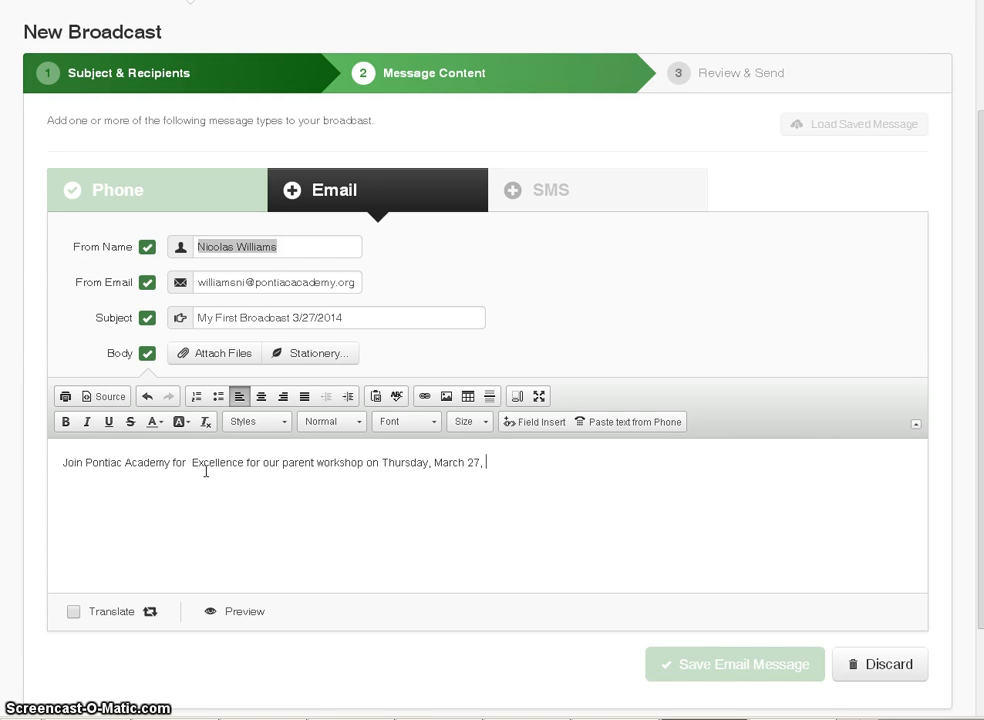
{"action": "type", "text": " in "}
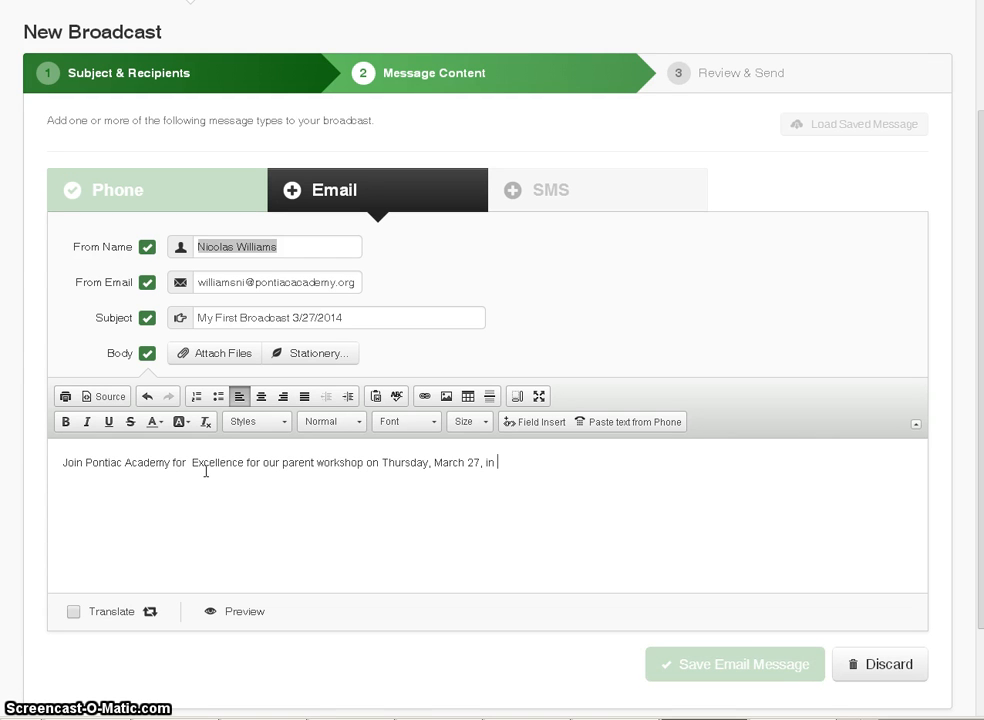
{"action": "type", "text": "our Elementa"}
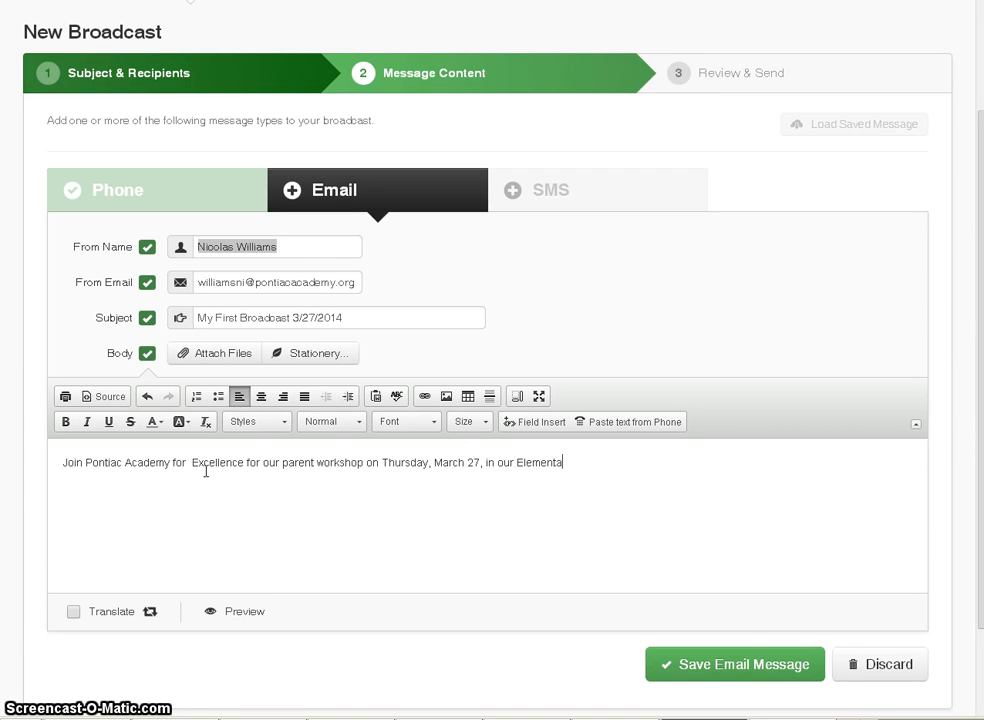
{"action": "type", "text": "ry Ca"}
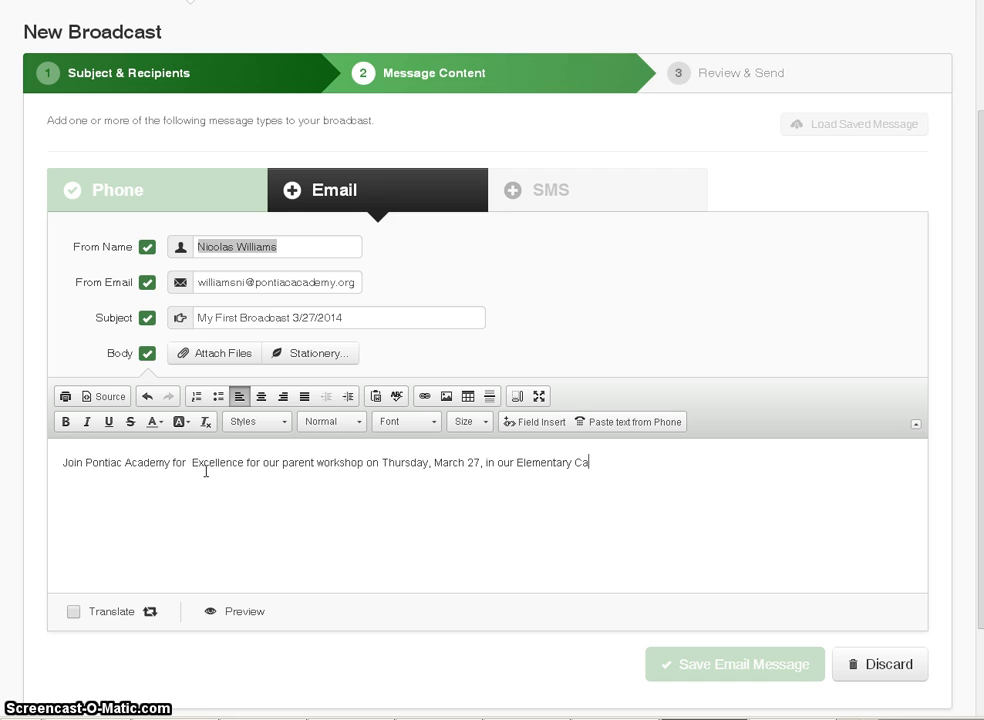
{"action": "type", "text": "fe"}
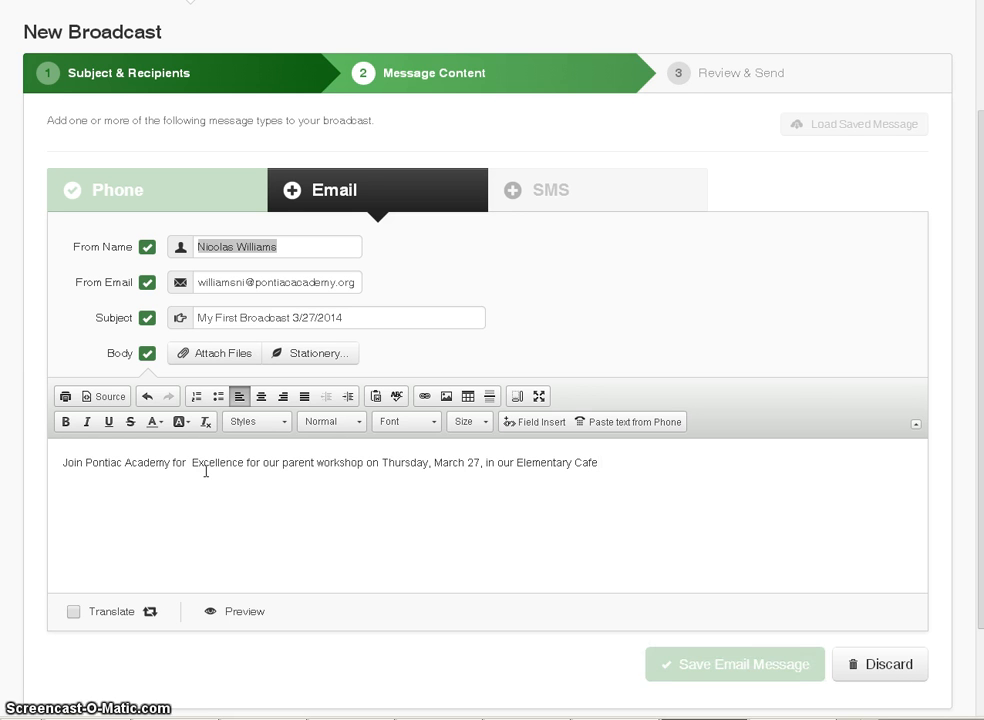
{"action": "type", "text": " at 8"}
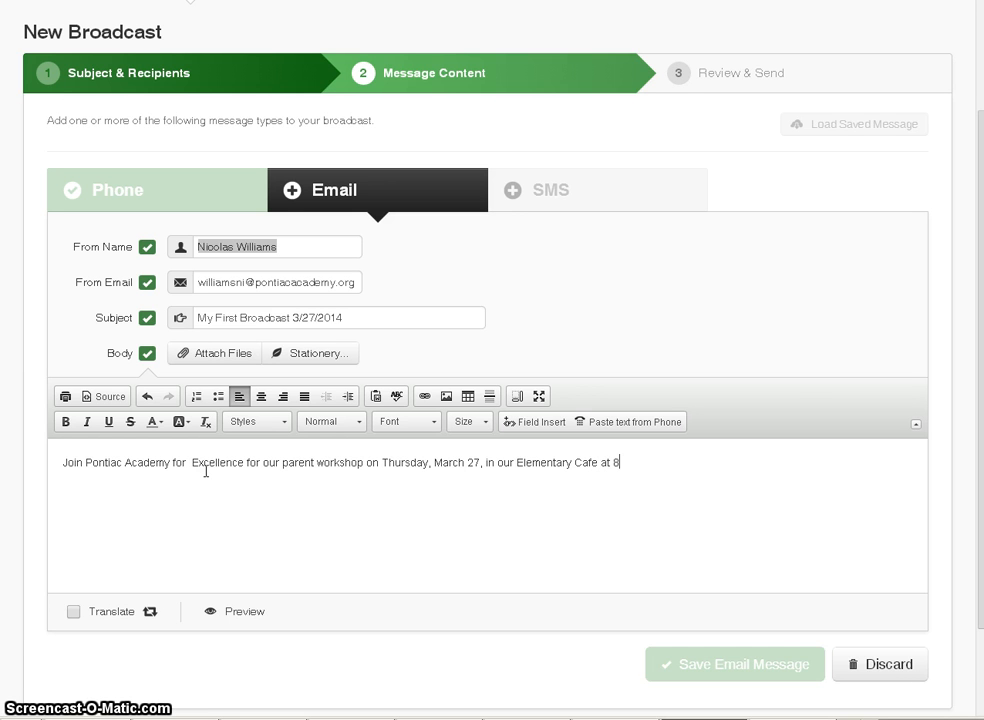
{"action": "type", "text": ":00 am."}
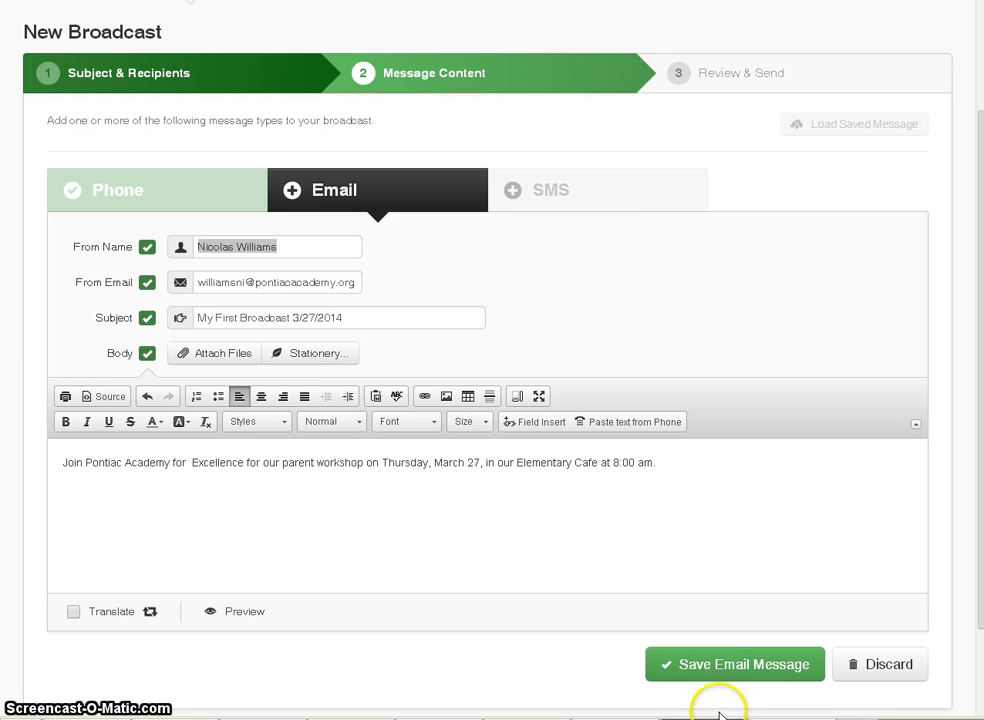
- Save the email, then enter the SMS text 'Parent Workshop at 8:00 am in the elementary cafe at PAE'
{"action": "left_click", "coordinate": [665, 664]}
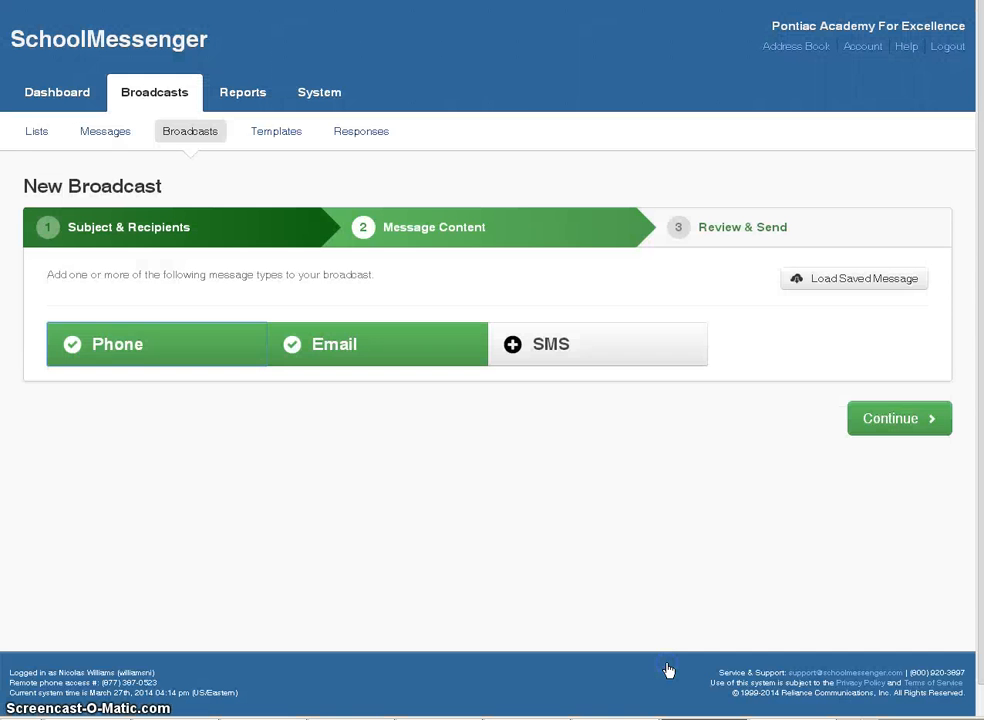
{"action": "left_click", "coordinate": [584, 345]}
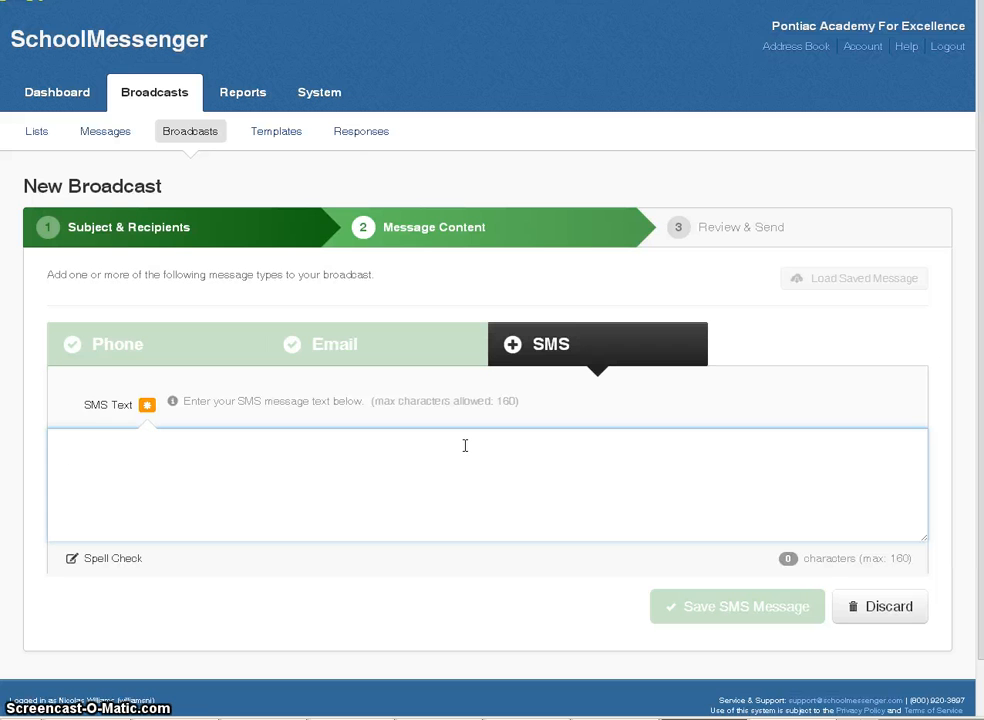
{"action": "type", "text": "Parent"}
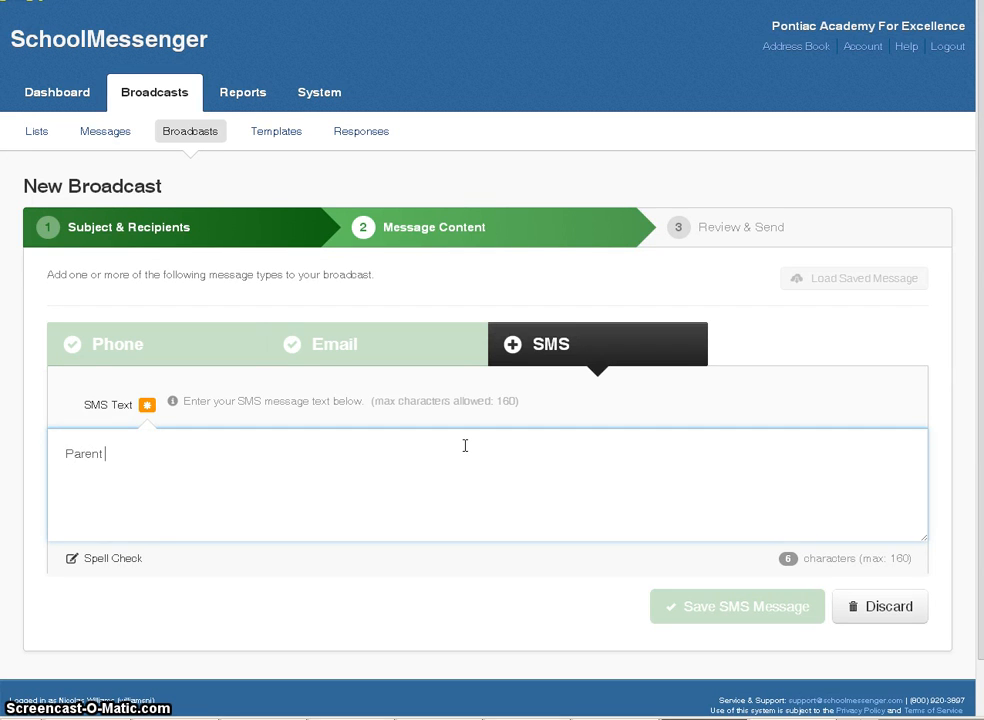
{"action": "type", "text": " Wor"}
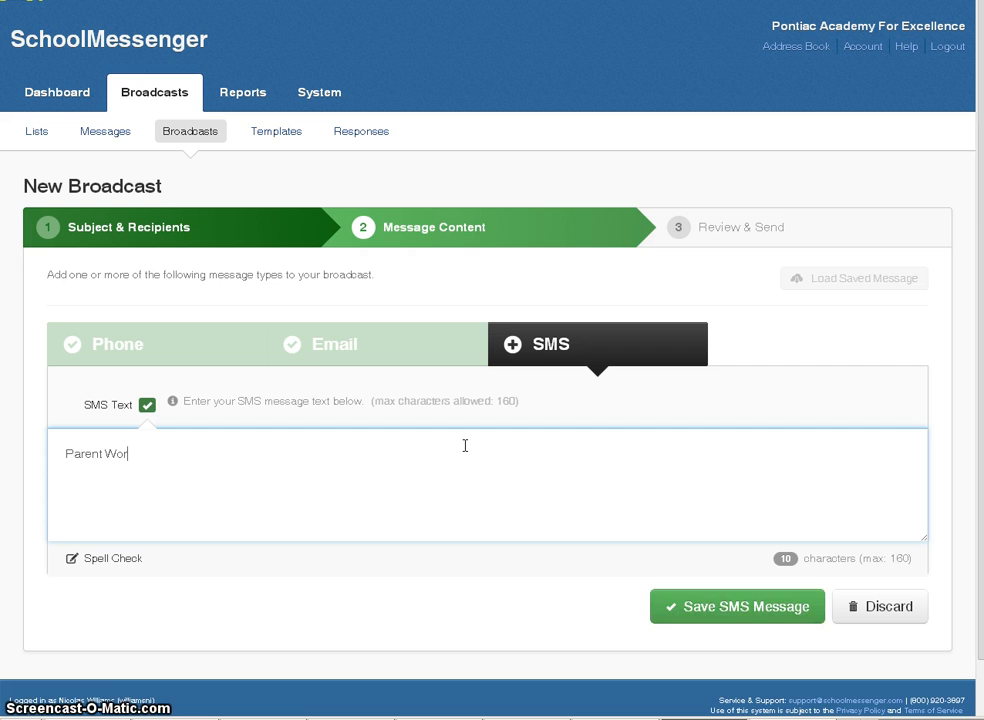
{"action": "type", "text": "k"}
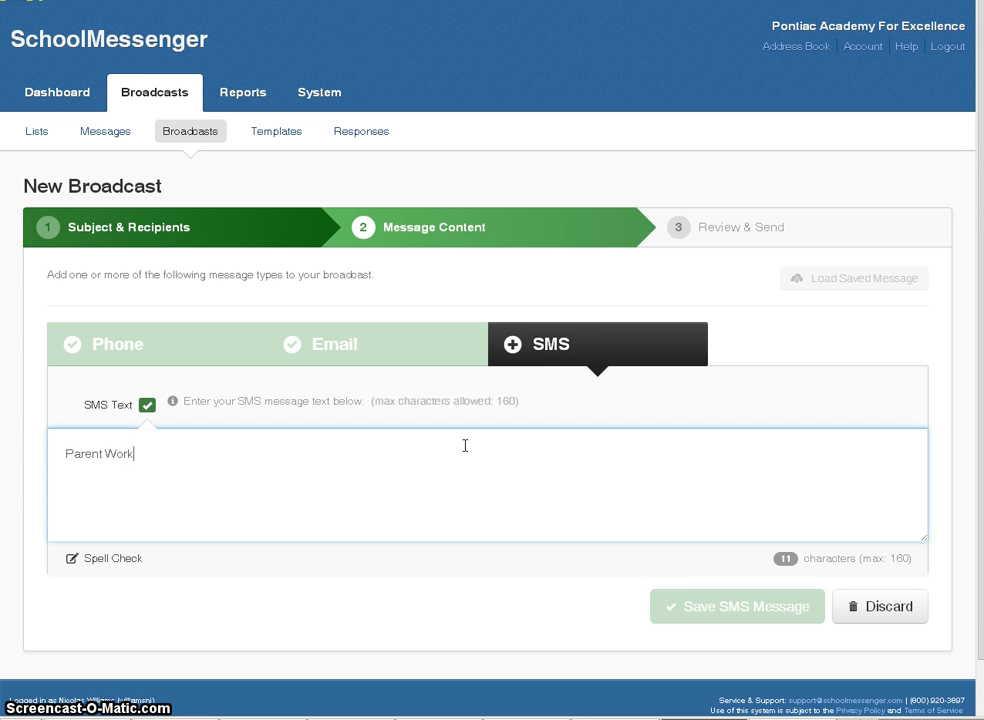
{"action": "type", "text": "shop"}
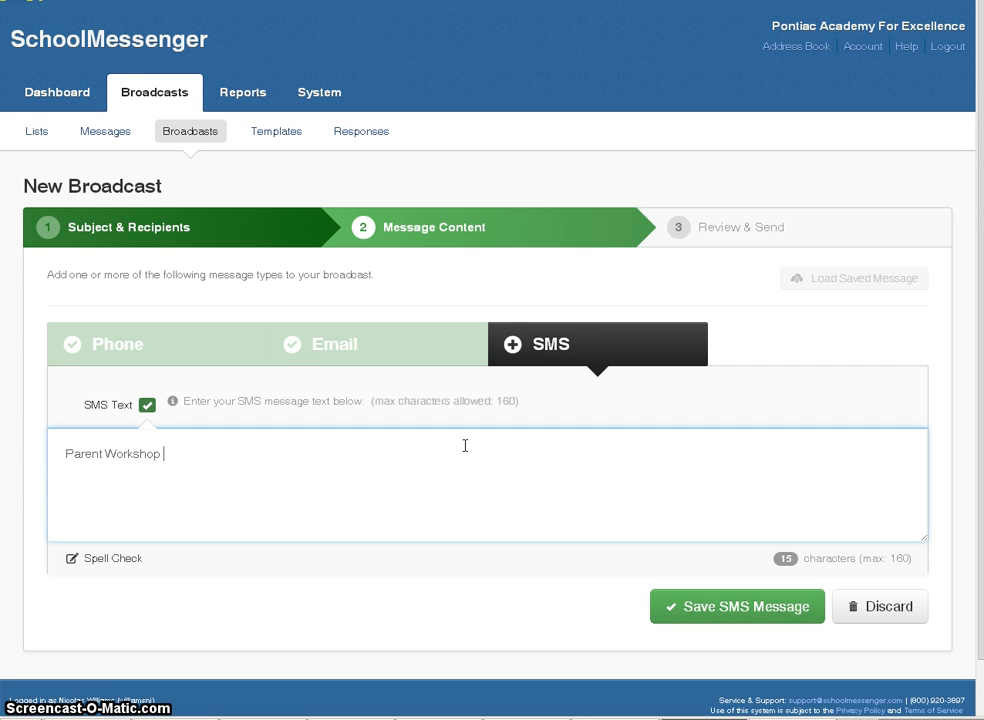
{"action": "type", "text": " at 8/:"}
{"action": "key", "text": "BackSpace"}
{"action": "type", "text": ":0"}
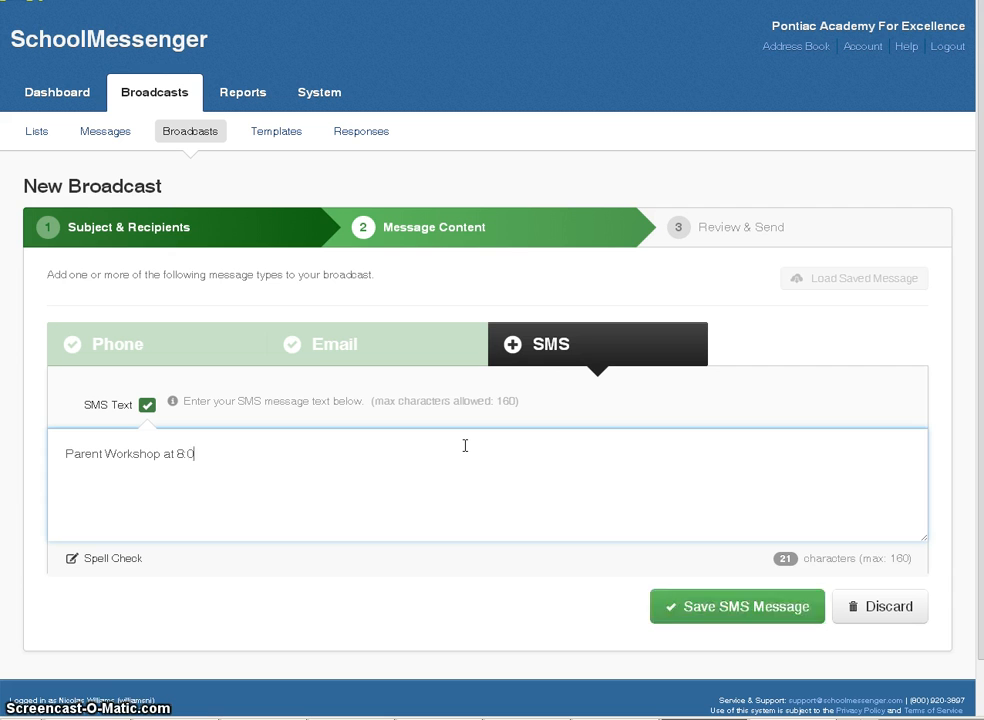
{"action": "type", "text": "0 am"}
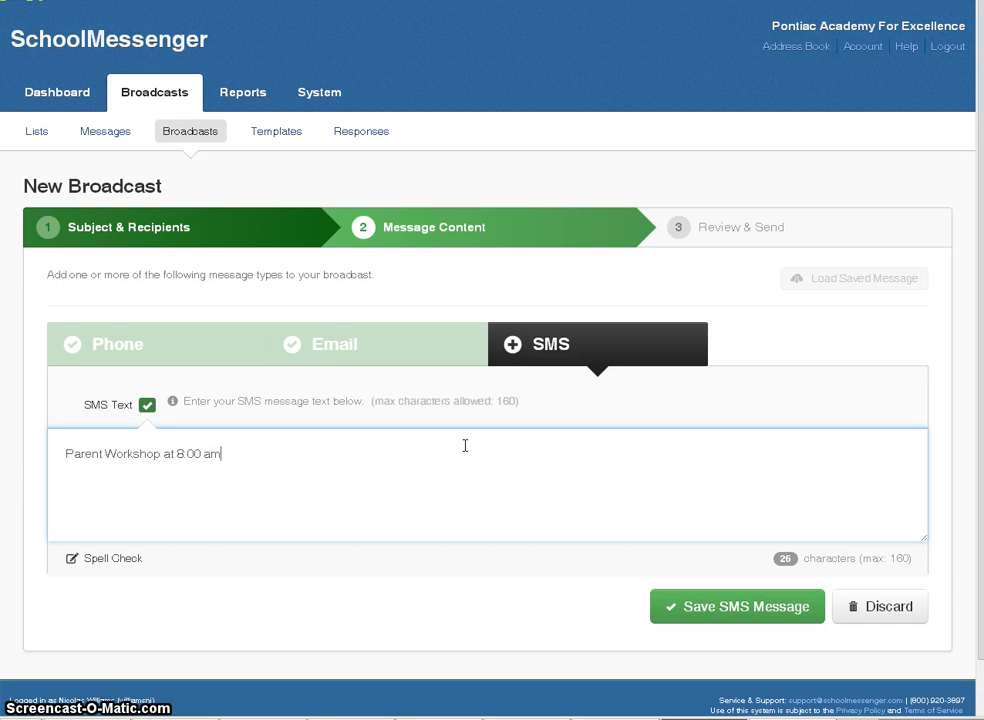
{"action": "type", "text": " in "}
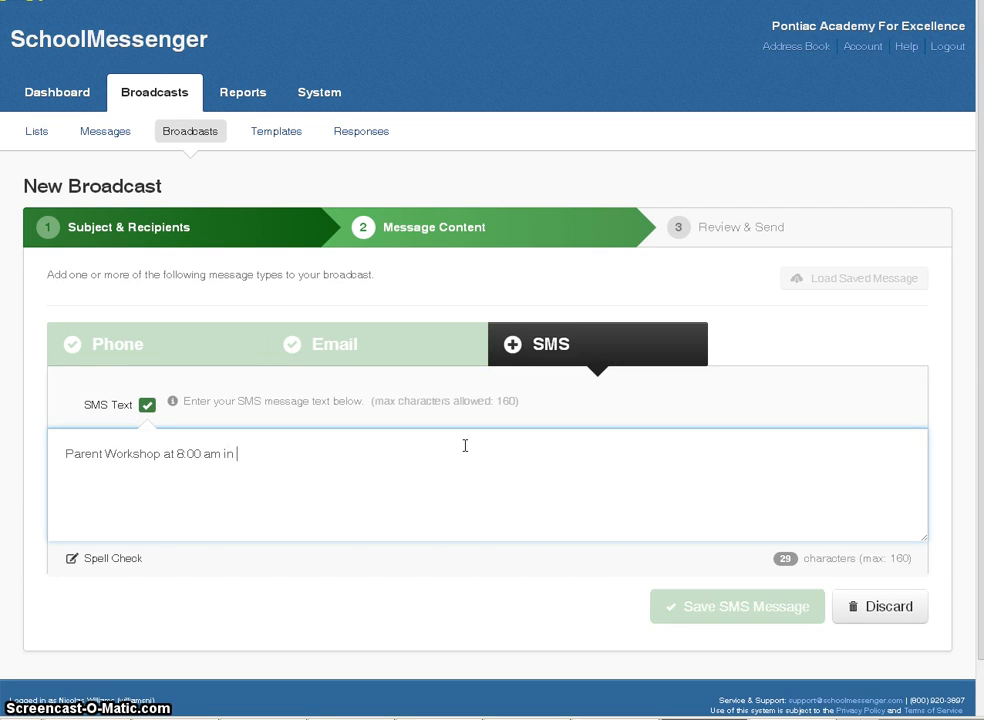
{"action": "type", "text": "the elementary ca"}
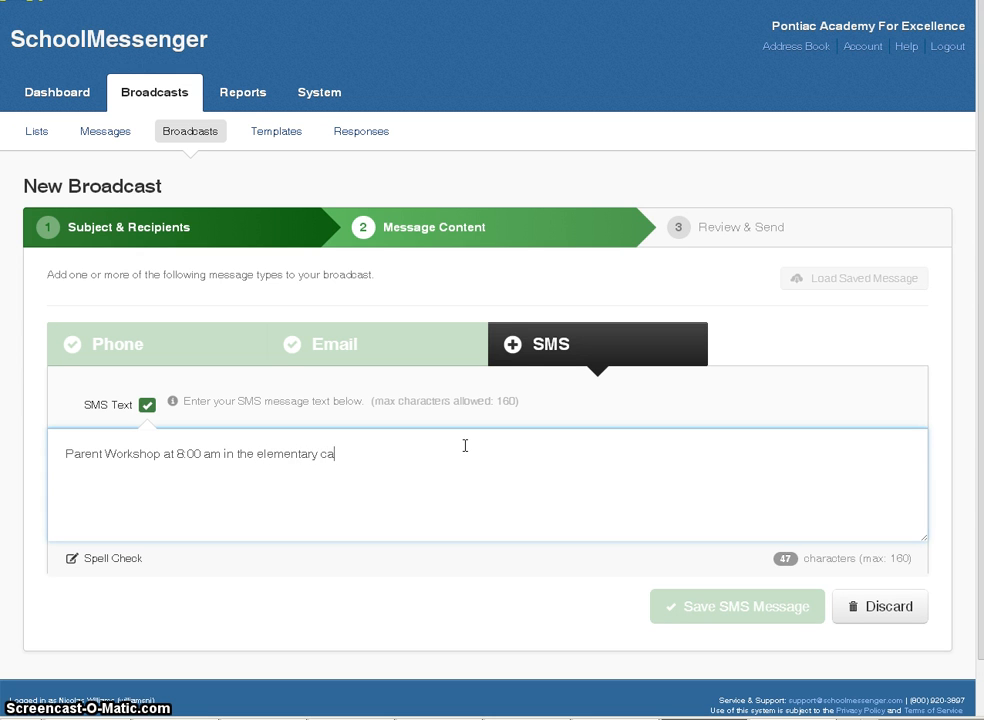
{"action": "type", "text": "fe at PAE."}
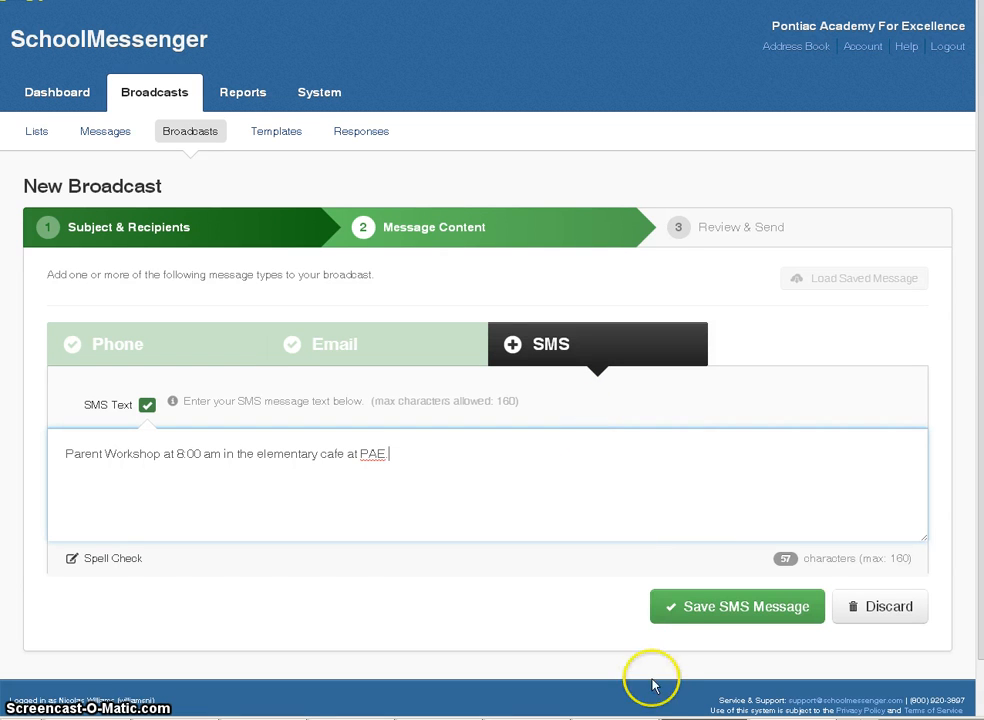
- Save the SMS message and continue to the Review & Send summary with all three channels complete
{"action": "left_click", "coordinate": [733, 606]}
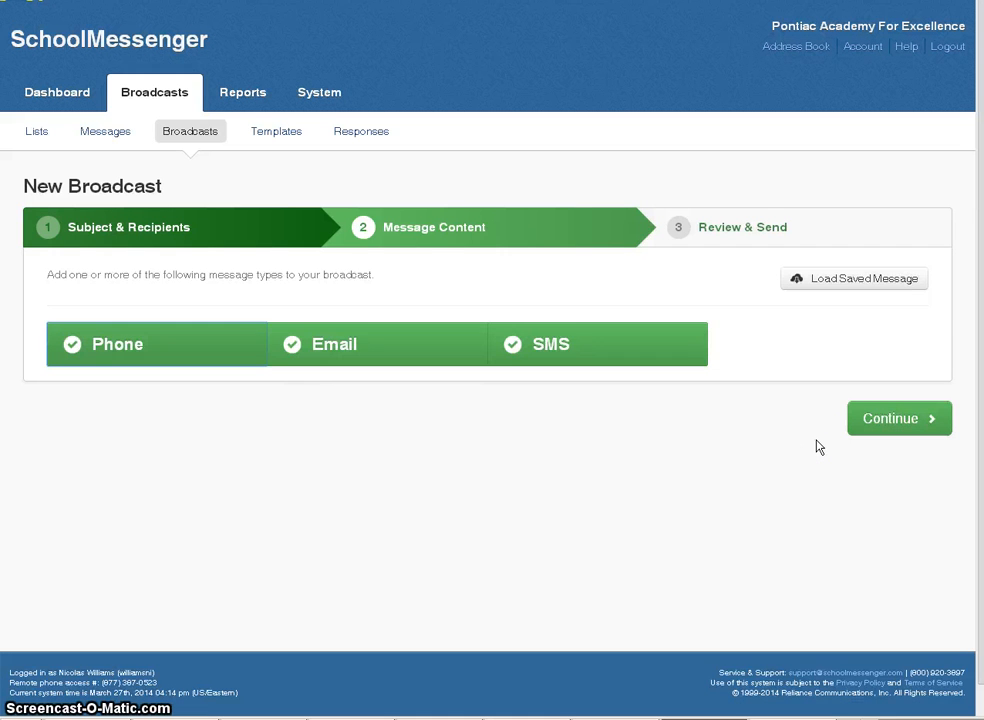
{"action": "left_click", "coordinate": [900, 420]}
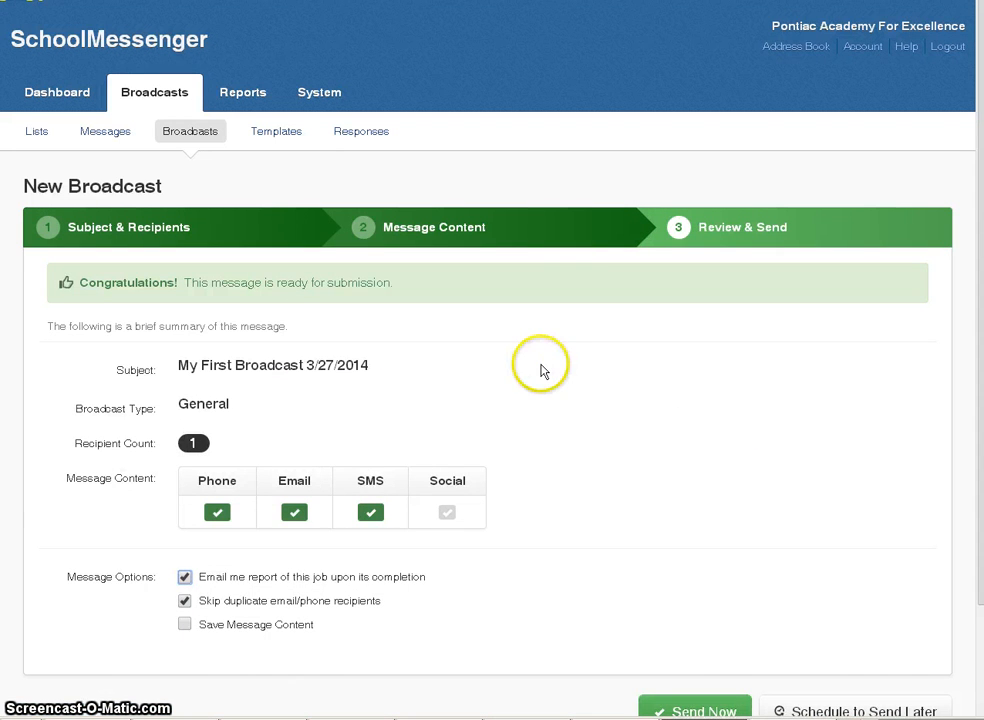
{"action": "scroll", "coordinate": [543, 371], "scroll_direction": "down", "scroll_amount": 2}
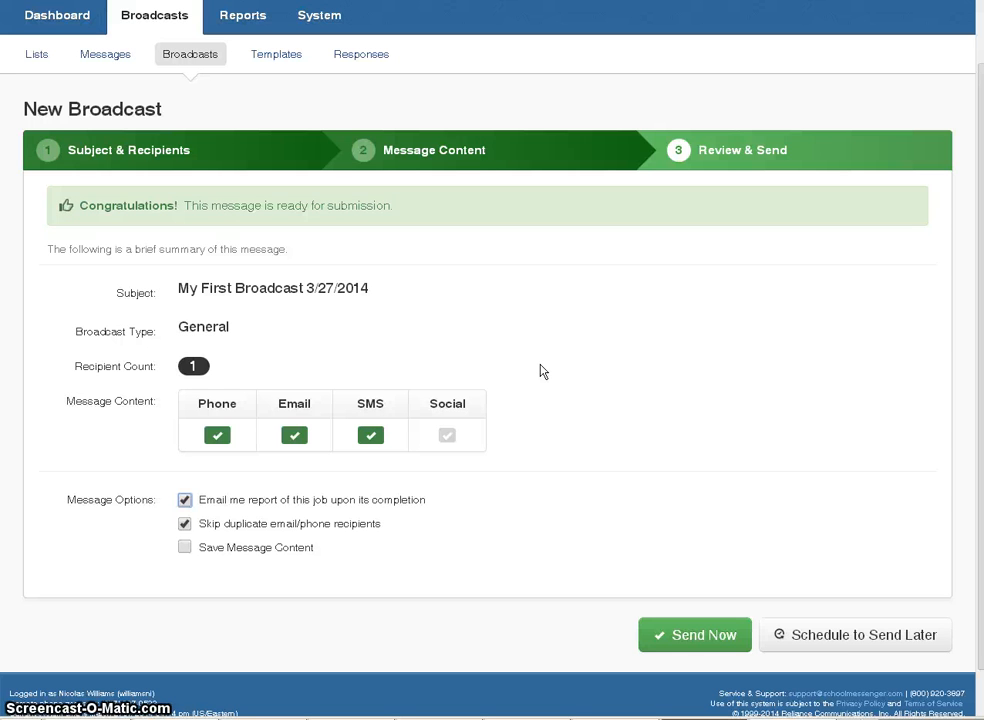
{"action": "left_click", "coordinate": [538, 352]}
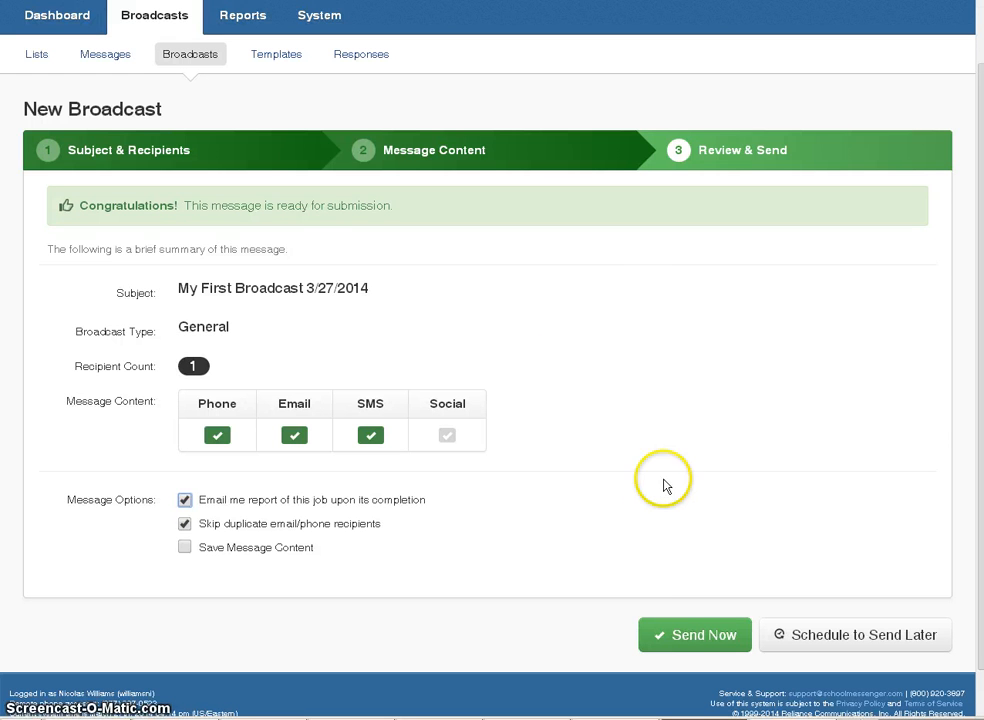
- Send 'My First Broadcast 3/27/2014' now, dismiss the confirmation, and reach the 'school' broadcast review
{"action": "left_click", "coordinate": [703, 640]}
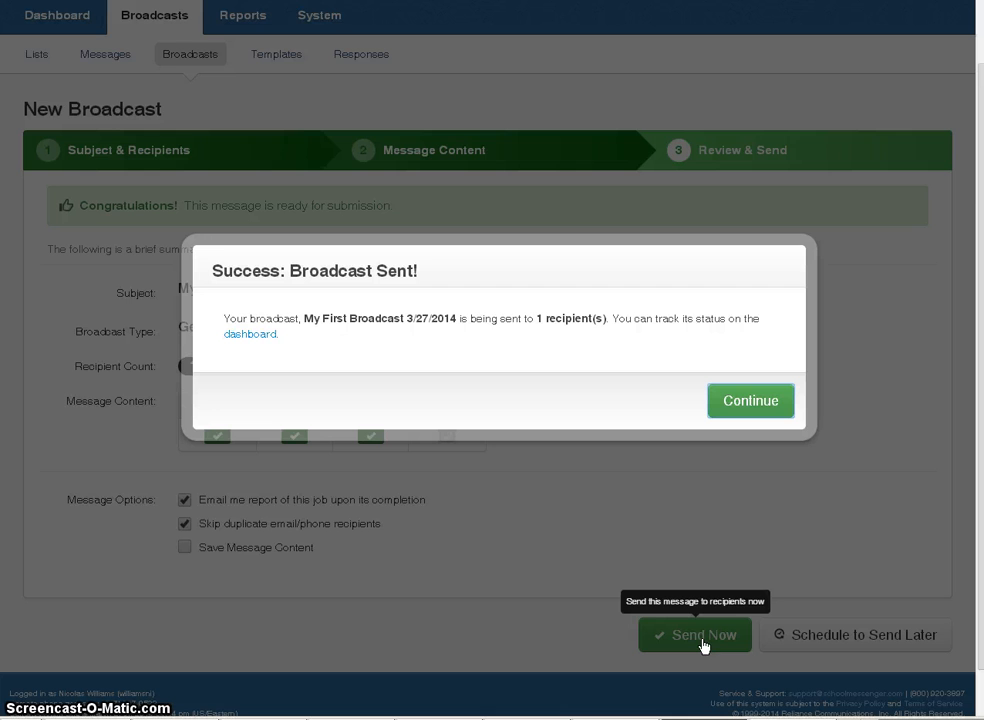
{"action": "left_click", "coordinate": [737, 403]}
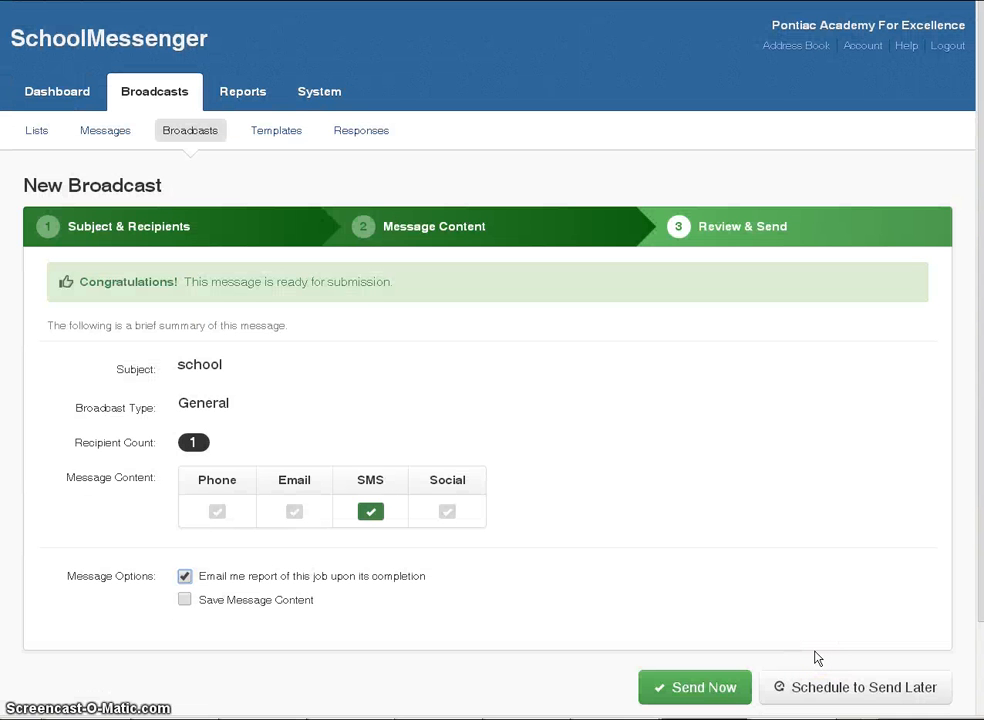
{"action": "scroll", "coordinate": [817, 657], "scroll_direction": "down", "scroll_amount": 2}
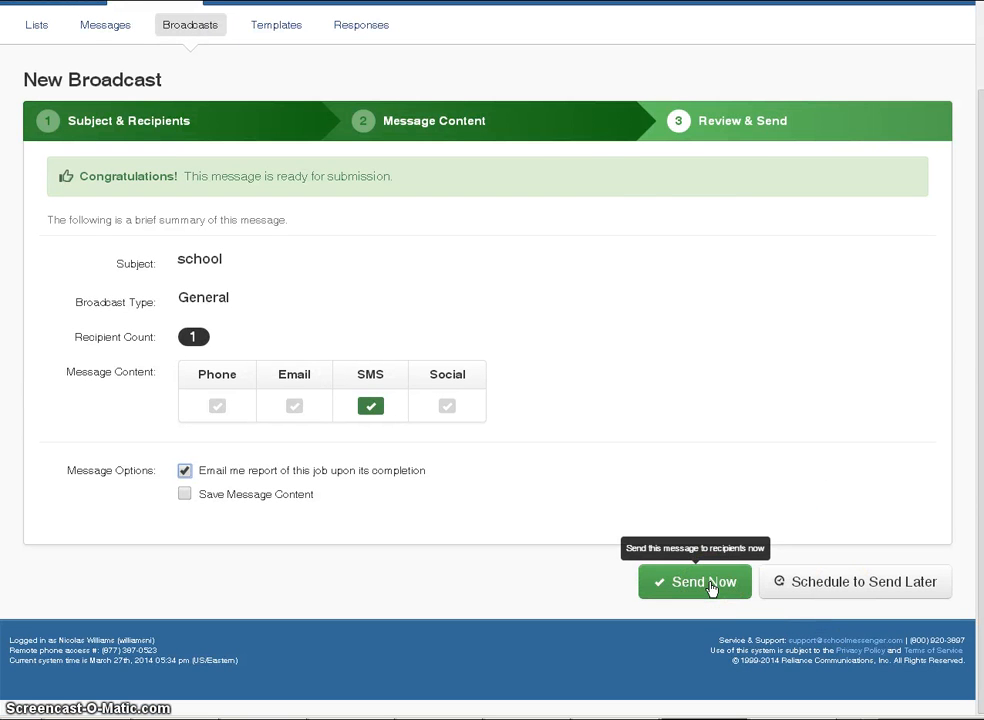
- Schedule the 'school' broadcast for 03/27/2014, starting at 9:05 am and ending at 7:30 pm, and submit it
{"action": "left_click", "coordinate": [853, 586]}
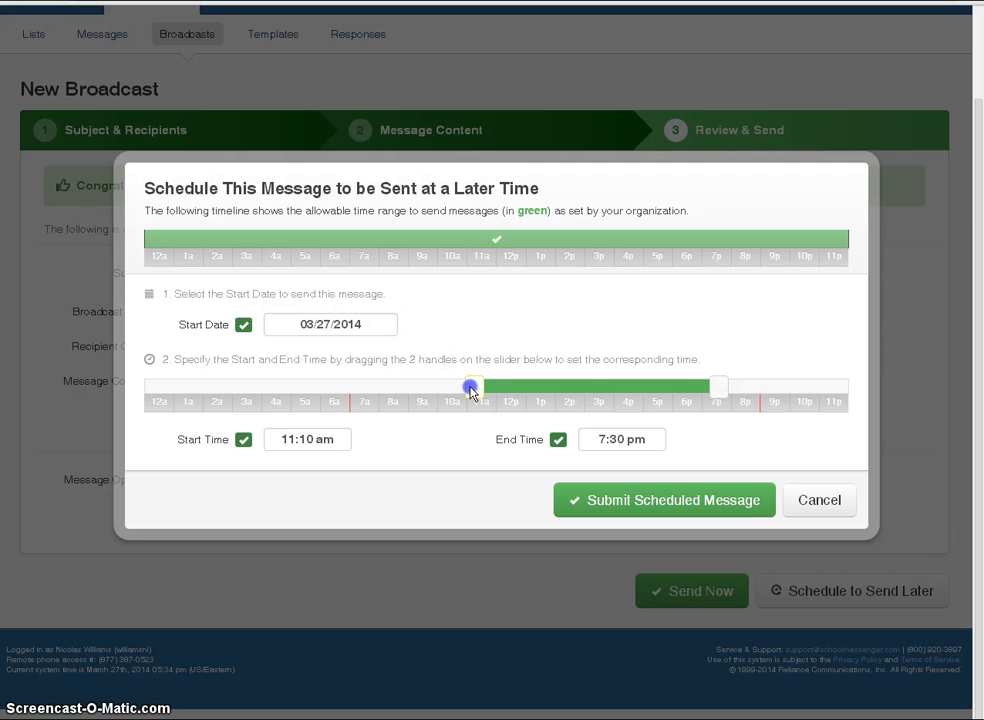
{"action": "left_click_drag", "start_coordinate": [467, 391], "coordinate": [407, 396]}
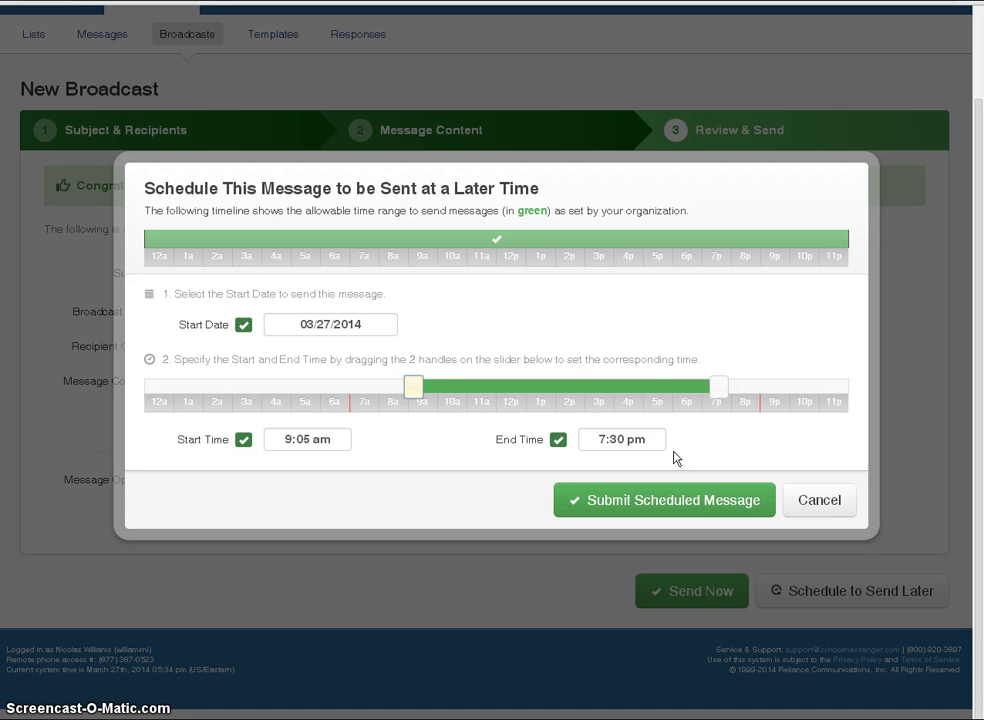
{"action": "left_click", "coordinate": [700, 503]}
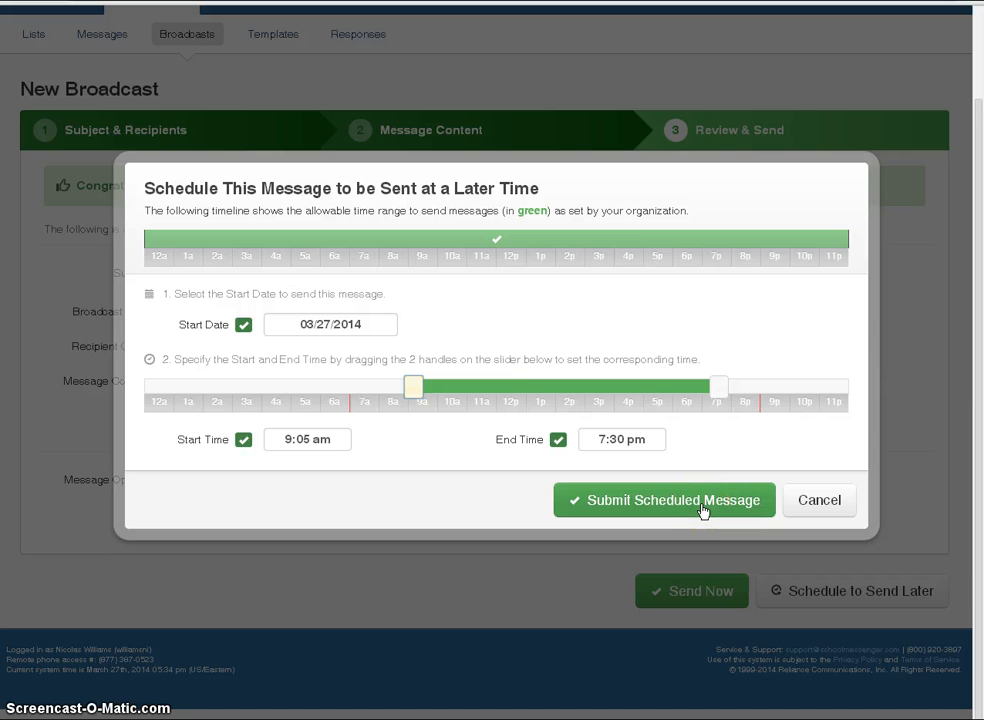